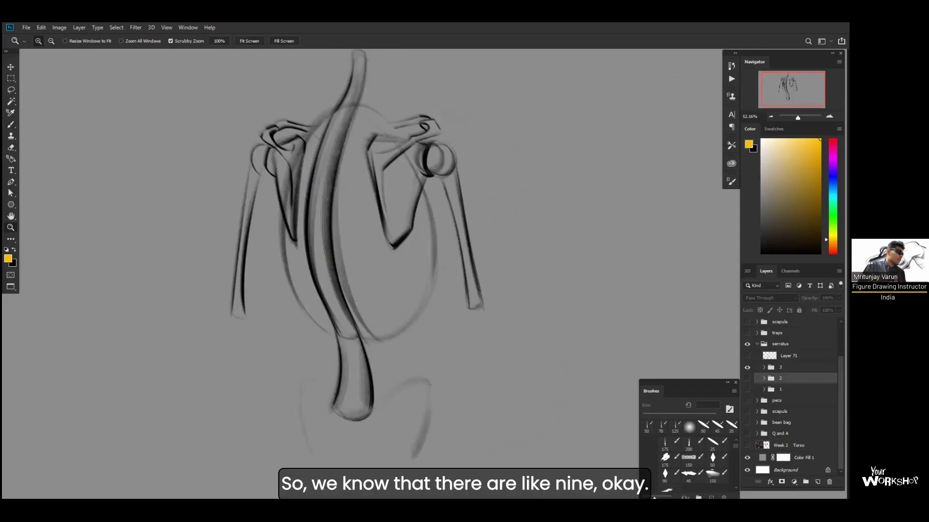
- Show group 2 of the serratus drawings in place of group 3 and add a new layer inside it
{"action": "left_click", "coordinate": [748, 379]}
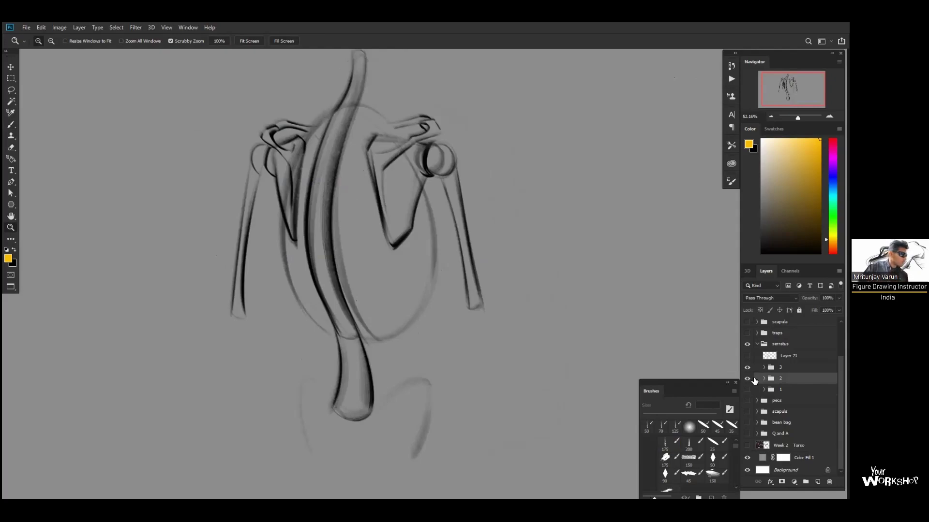
{"action": "left_click", "coordinate": [747, 367]}
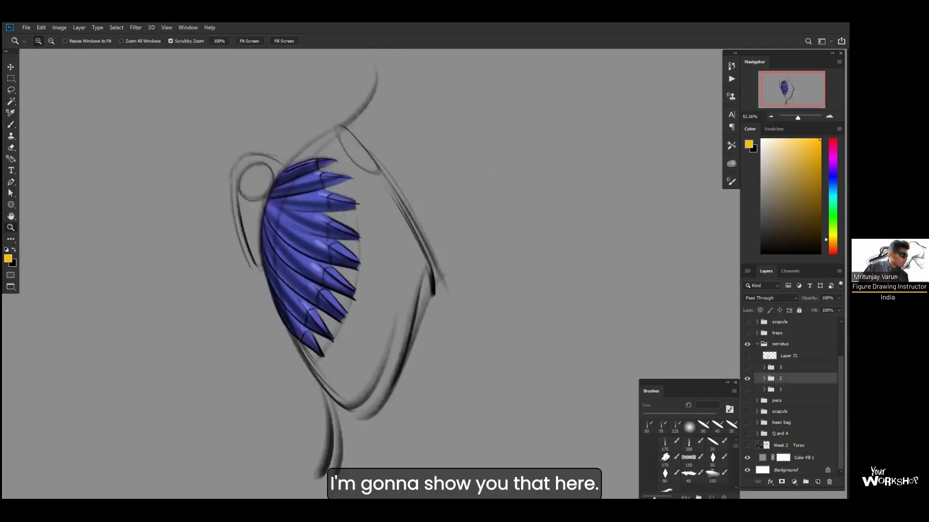
{"action": "left_click", "coordinate": [763, 379]}
{"action": "left_click", "coordinate": [796, 390]}
{"action": "left_click", "coordinate": [817, 482]}
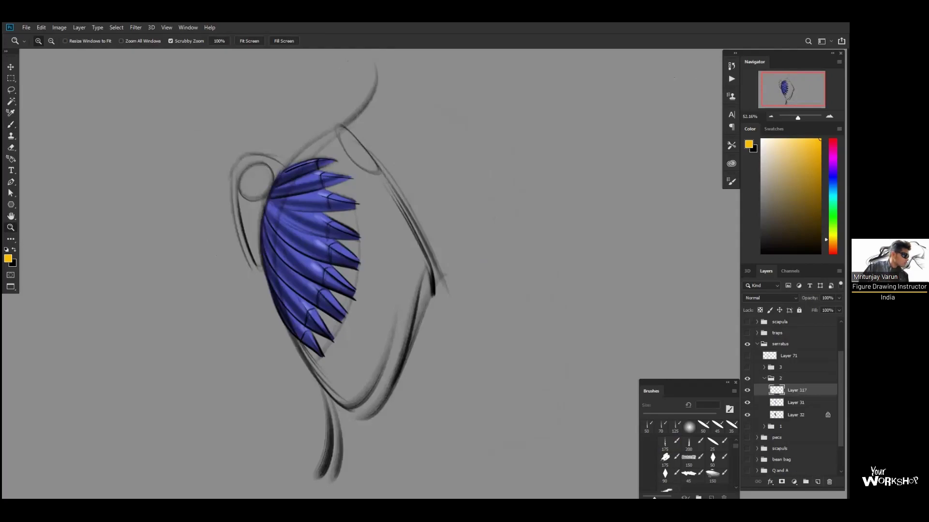
- Mark the individual serratus muscle fingers with small yellow dots using a 45 px brush
{"action": "left_click_drag", "start_coordinate": [334, 236], "coordinate": [350, 237]}
{"action": "key", "text": "b"}
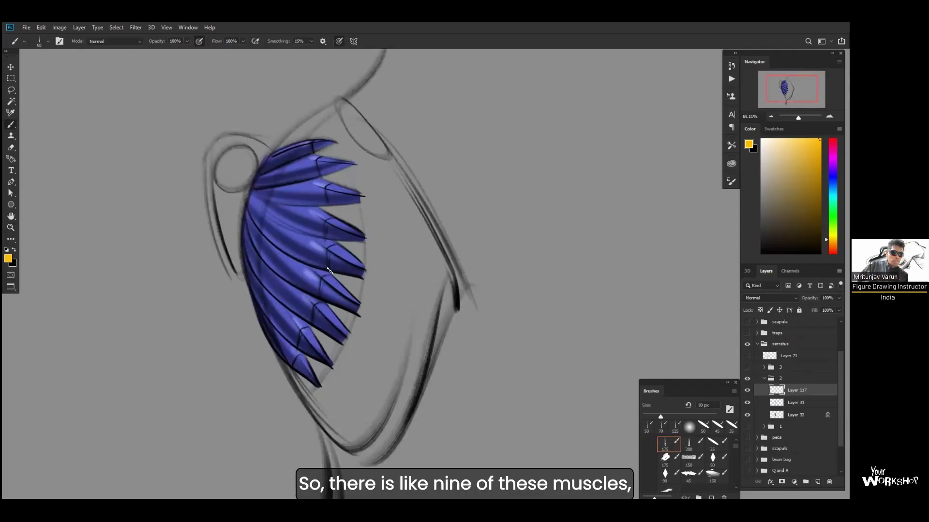
{"action": "key", "text": "bracketleft"}
{"action": "left_click", "coordinate": [323, 198]}
{"action": "left_click", "coordinate": [327, 226]}
{"action": "left_click", "coordinate": [325, 260]}
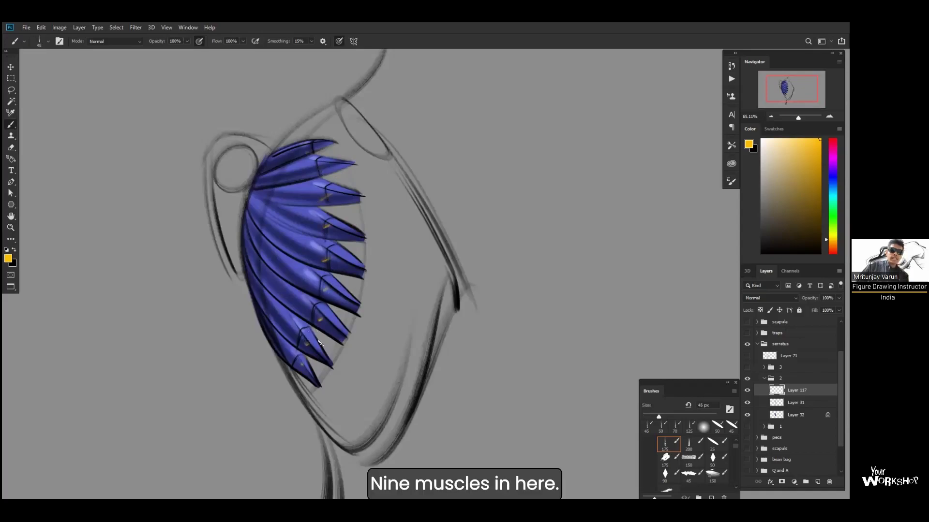
- Trace the sternum line along the front of the rib cage in yellow with a 60 px brush
{"action": "key", "text": "bracketright"}
{"action": "key", "text": "bracketright"}
{"action": "key", "text": "bracketright"}
{"action": "left_click_drag", "start_coordinate": [395, 165], "coordinate": [453, 276]}
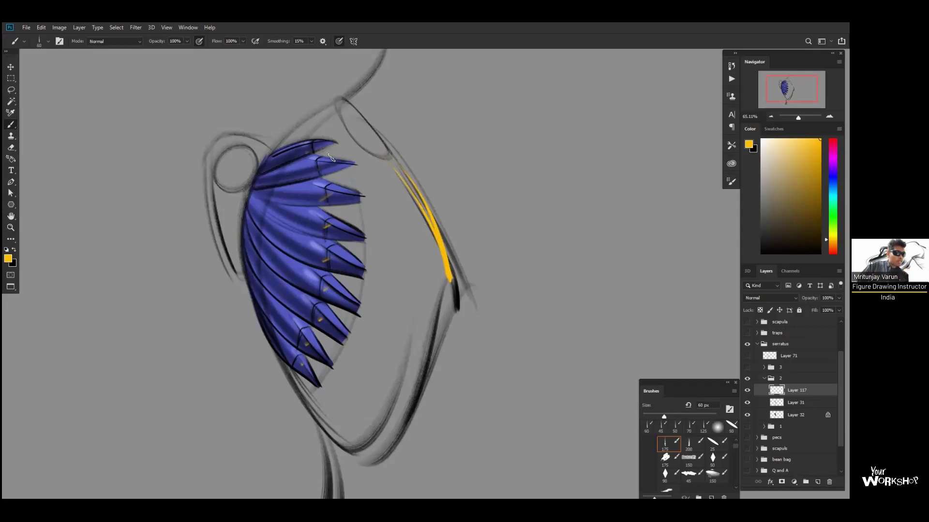
{"action": "left_click_drag", "start_coordinate": [346, 139], "coordinate": [303, 128]}
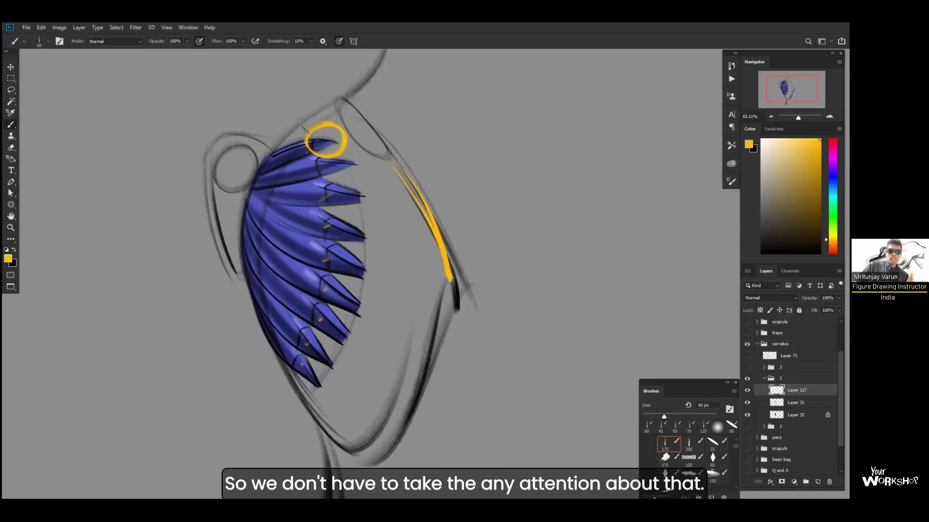
{"action": "left_click_drag", "start_coordinate": [273, 340], "coordinate": [308, 392]}
{"action": "key", "text": "ctrl+z"}
{"action": "key", "text": "ctrl+z"}
{"action": "left_click_drag", "start_coordinate": [325, 141], "coordinate": [284, 153]}
{"action": "key", "text": "ctrl+z"}
{"action": "key", "text": "ctrl+z"}
- Sketch the first five ribs in yellow as curves running from the serratus muscle toward the sternum
{"action": "mouse_move", "coordinate": [374, 159]}
{"action": "left_mouse_down"}
{"action": "mouse_move", "coordinate": [317, 127]}
{"action": "mouse_move", "coordinate": [323, 114]}
{"action": "left_mouse_up"}
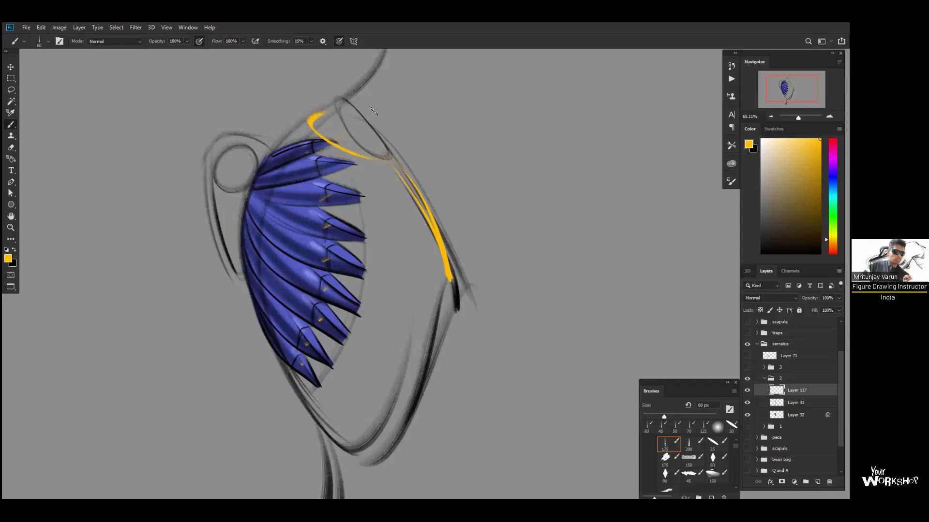
{"action": "left_click_drag", "start_coordinate": [317, 157], "coordinate": [401, 171]}
{"action": "mouse_move", "coordinate": [316, 191]}
{"action": "left_mouse_down"}
{"action": "mouse_move", "coordinate": [421, 205]}
{"action": "mouse_move", "coordinate": [398, 221]}
{"action": "left_mouse_up"}
{"action": "key", "text": "ctrl+z"}
{"action": "mouse_move", "coordinate": [305, 175]}
{"action": "left_mouse_down"}
{"action": "mouse_move", "coordinate": [396, 223]}
{"action": "mouse_move", "coordinate": [401, 253]}
{"action": "left_mouse_up"}
{"action": "mouse_move", "coordinate": [283, 217]}
{"action": "left_mouse_down"}
{"action": "mouse_move", "coordinate": [406, 250]}
{"action": "mouse_move", "coordinate": [414, 293]}
{"action": "left_mouse_up"}
{"action": "left_click_drag", "start_coordinate": [285, 248], "coordinate": [402, 288]}
{"action": "left_click_drag", "start_coordinate": [442, 248], "coordinate": [419, 286]}
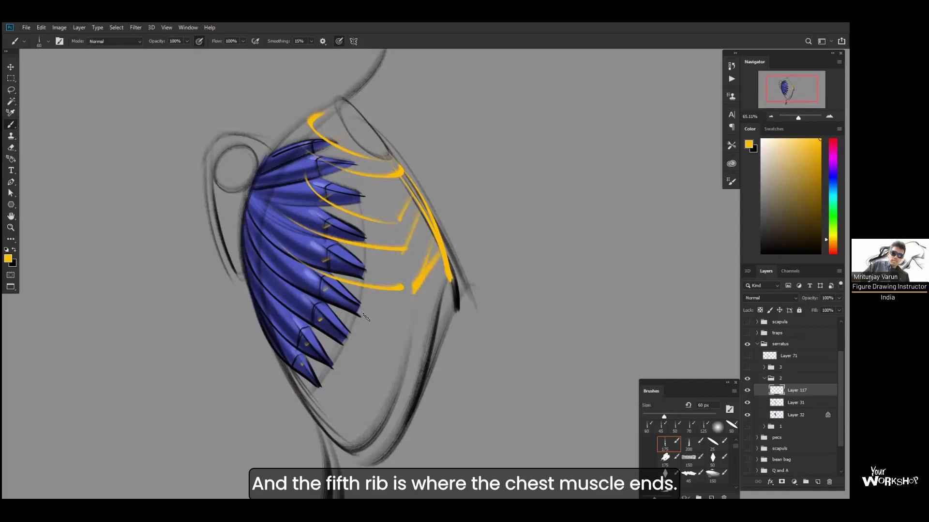
- Hide the yellow rib layer and sketch the upper arm bone in yellow on a new layer
{"action": "left_click", "coordinate": [747, 390]}
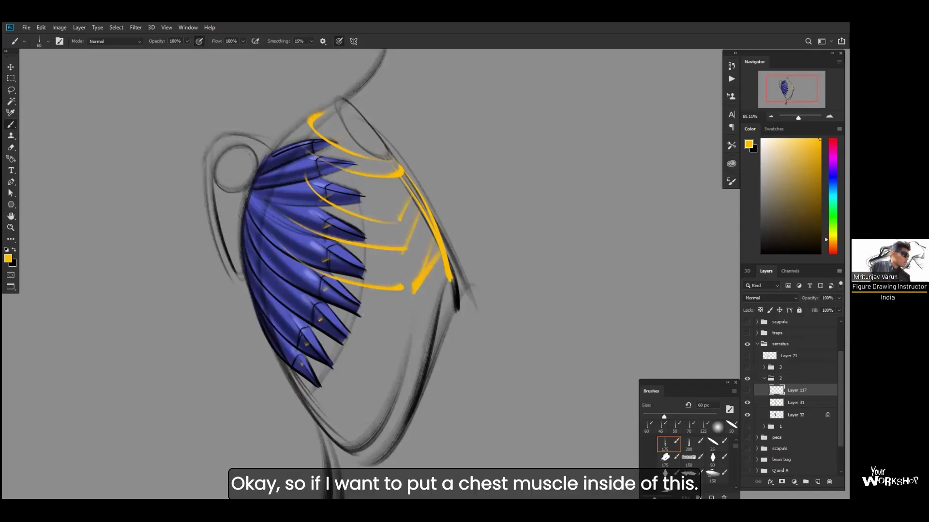
{"action": "key", "text": "ctrl+shift+alt+n"}
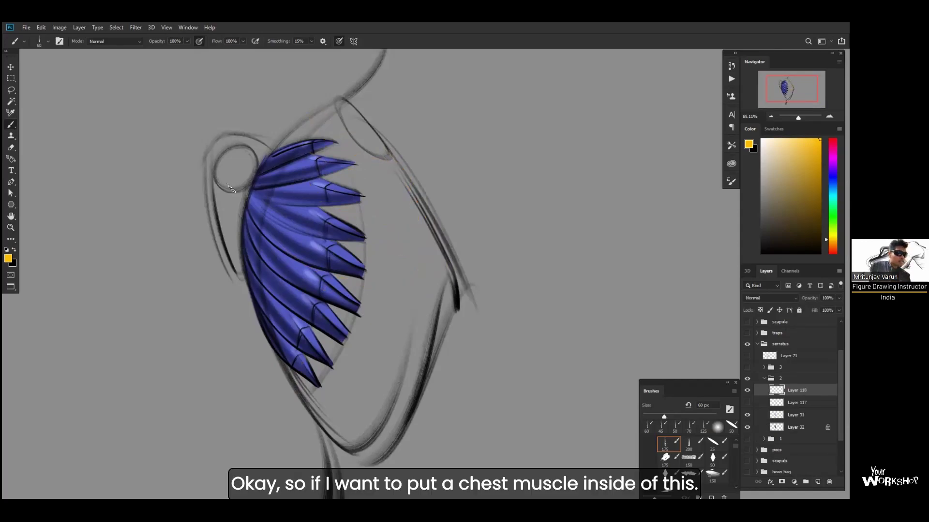
{"action": "mouse_move", "coordinate": [220, 216]}
{"action": "left_mouse_down"}
{"action": "mouse_move", "coordinate": [187, 385]}
{"action": "mouse_move", "coordinate": [214, 404]}
{"action": "left_mouse_up"}
{"action": "left_click_drag", "start_coordinate": [227, 245], "coordinate": [211, 415]}
{"action": "left_click_drag", "start_coordinate": [370, 164], "coordinate": [308, 151]}
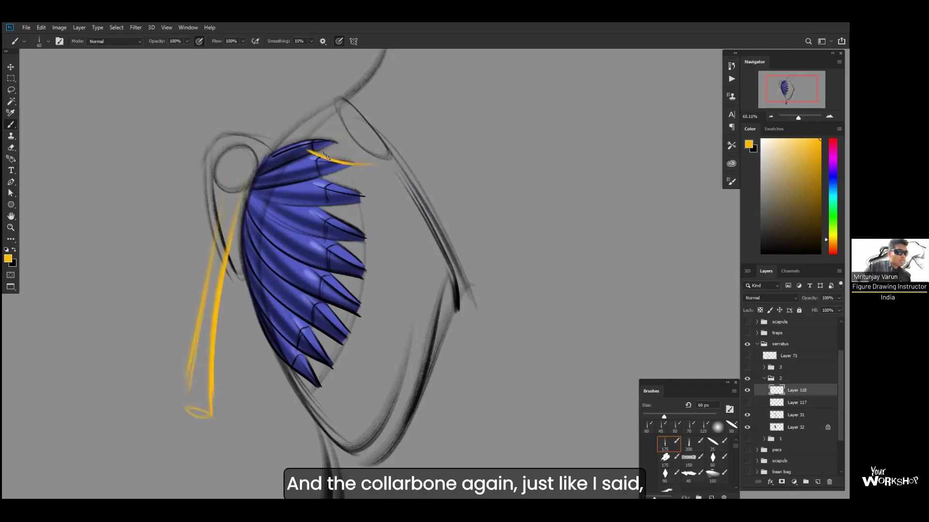
{"action": "key", "text": "ctrl+z"}
{"action": "mouse_move", "coordinate": [378, 161]}
{"action": "left_mouse_down"}
{"action": "mouse_move", "coordinate": [315, 137]}
{"action": "mouse_move", "coordinate": [288, 141]}
{"action": "mouse_move", "coordinate": [290, 154]}
{"action": "mouse_move", "coordinate": [335, 150]}
{"action": "mouse_move", "coordinate": [315, 145]}
{"action": "mouse_move", "coordinate": [389, 168]}
{"action": "left_mouse_up"}
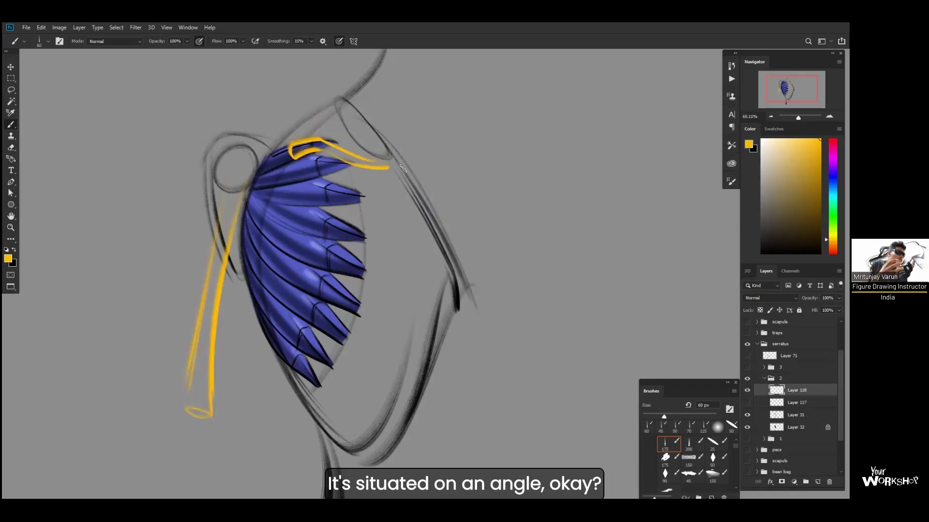
{"action": "mouse_move", "coordinate": [234, 135]}
{"action": "left_mouse_down"}
{"action": "mouse_move", "coordinate": [207, 151]}
{"action": "mouse_move", "coordinate": [291, 137]}
{"action": "mouse_move", "coordinate": [293, 147]}
{"action": "mouse_move", "coordinate": [256, 138]}
{"action": "mouse_move", "coordinate": [218, 172]}
{"action": "left_mouse_up"}
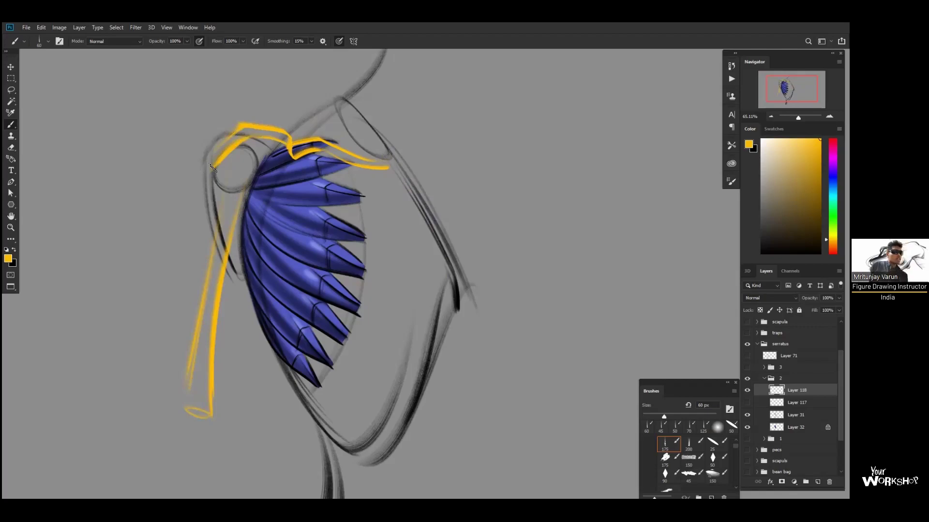
{"action": "key", "text": "ctrl+z"}
{"action": "key", "text": "ctrl+z"}
{"action": "key", "text": "ctrl+z"}
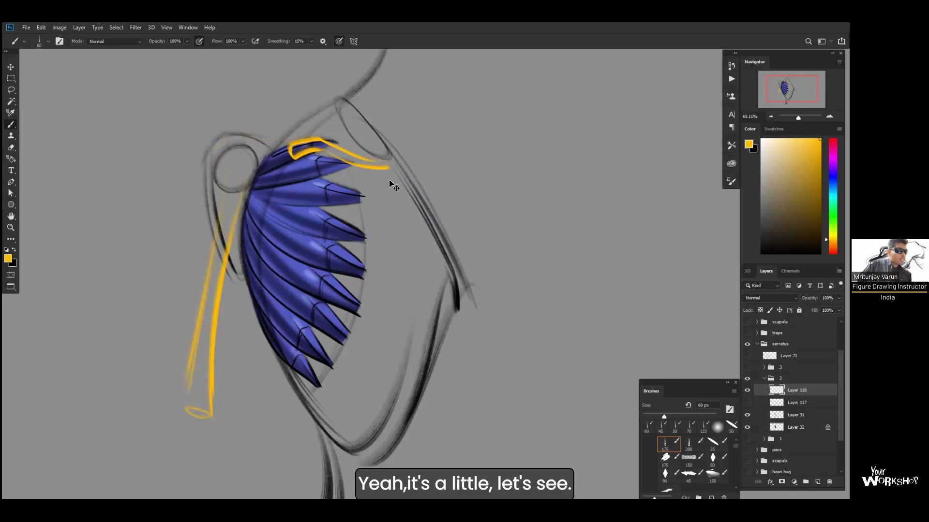
{"action": "key", "text": "ctrl+z"}
{"action": "key", "text": "ctrl+z"}
- Sketch the angled collarbone in yellow from the top of the sternum and continue it around the shoulder joint
{"action": "mouse_move", "coordinate": [380, 155]}
{"action": "left_mouse_down"}
{"action": "mouse_move", "coordinate": [329, 121]}
{"action": "mouse_move", "coordinate": [282, 114]}
{"action": "mouse_move", "coordinate": [300, 117]}
{"action": "left_mouse_up"}
{"action": "mouse_move", "coordinate": [389, 168]}
{"action": "left_mouse_down"}
{"action": "mouse_move", "coordinate": [297, 116]}
{"action": "mouse_move", "coordinate": [240, 121]}
{"action": "mouse_move", "coordinate": [243, 128]}
{"action": "left_mouse_up"}
{"action": "left_click_drag", "start_coordinate": [242, 129], "coordinate": [218, 161]}
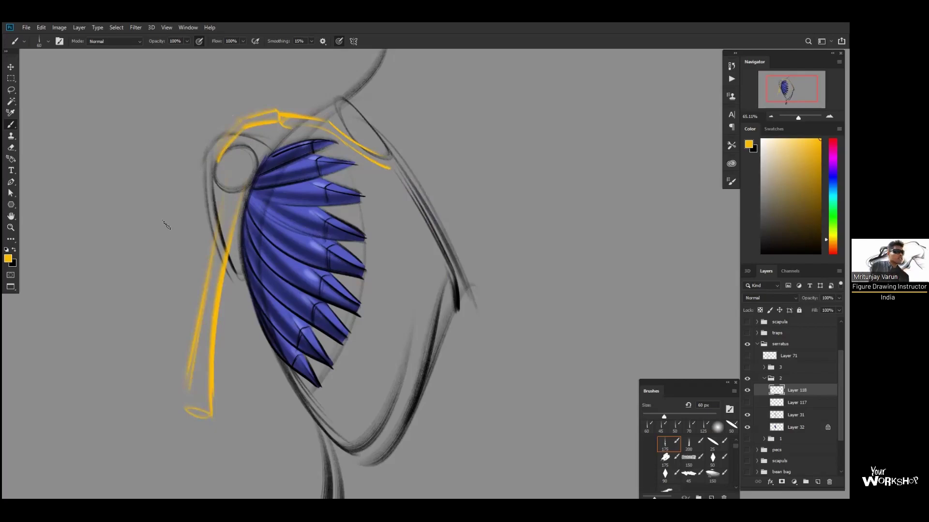
- Lower the opacity of Layer 31 and Layer 32 together to fade the serratus drawing
{"action": "left_click", "coordinate": [832, 179]}
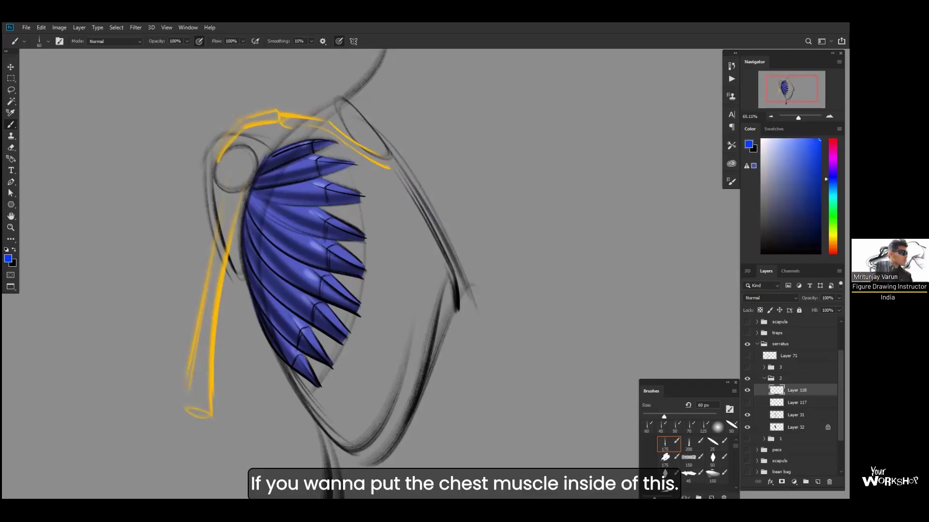
{"action": "left_click", "coordinate": [761, 416]}
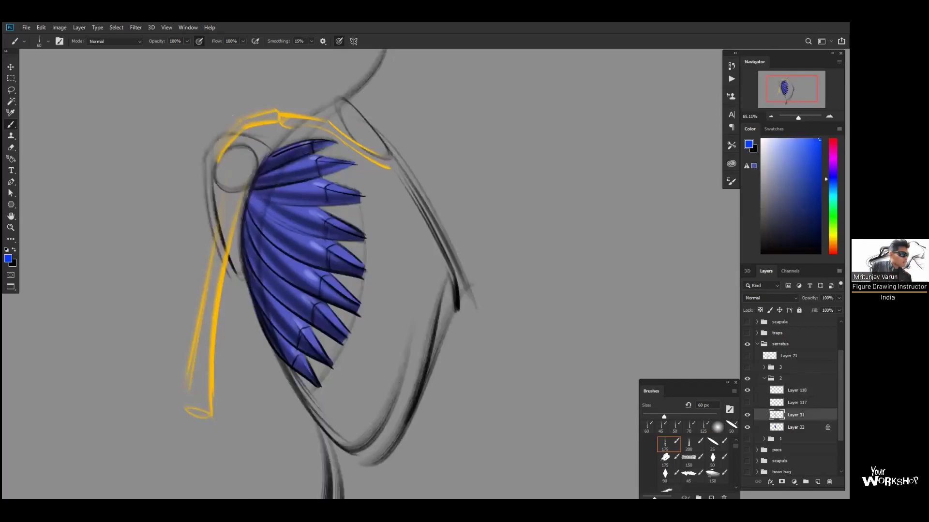
{"action": "left_click", "coordinate": [747, 428]}
{"action": "left_click", "coordinate": [747, 429]}
{"action": "left_click", "coordinate": [764, 427]}
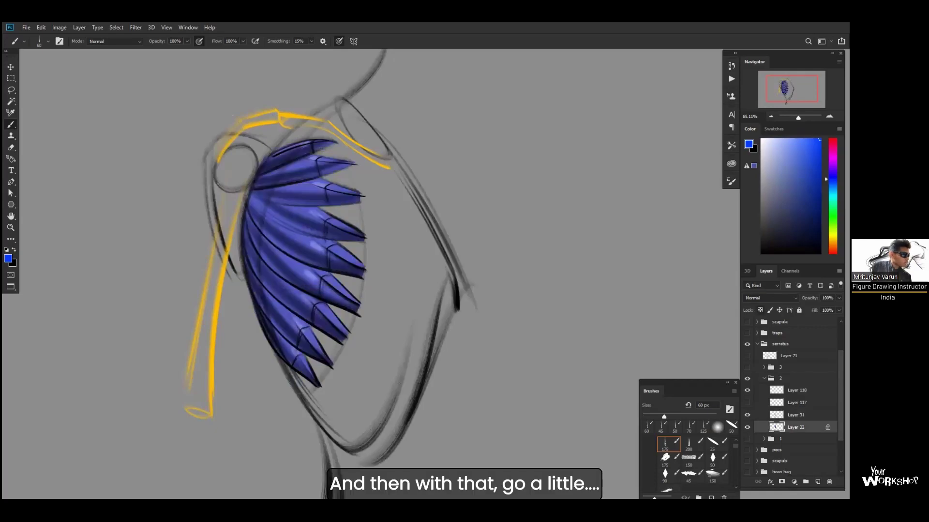
{"action": "left_click", "coordinate": [795, 415]}
{"action": "left_click", "coordinate": [795, 427], "text": "shift"}
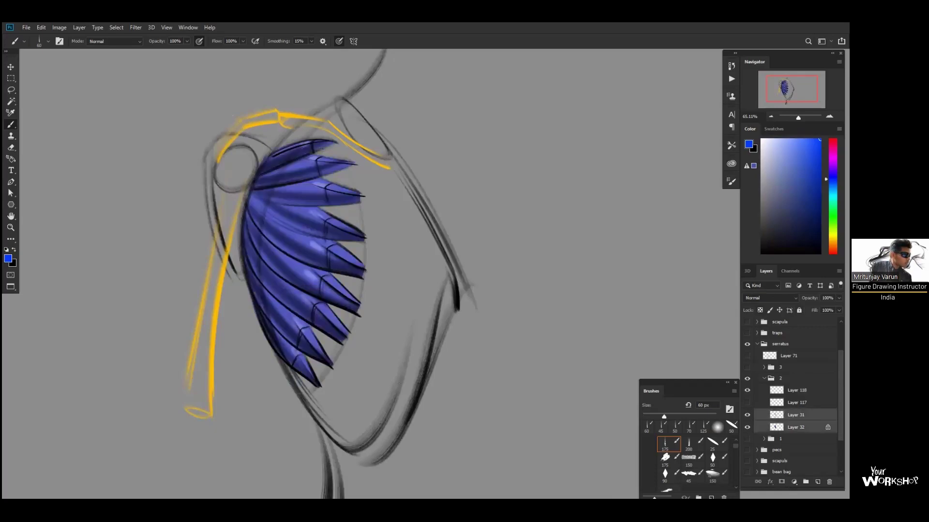
{"action": "left_click_drag", "start_coordinate": [809, 298], "coordinate": [778, 298]}
- Draw the clavicular portion of the chest muscle in black on the yellow bone layer, converging from the collarbone onto the upper arm bone
{"action": "left_click", "coordinate": [761, 253]}
{"action": "left_click", "coordinate": [797, 390]}
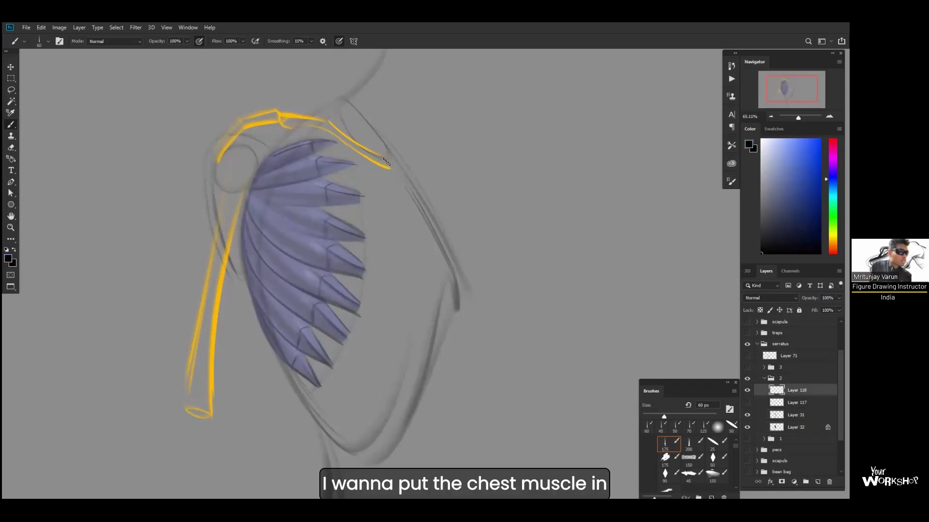
{"action": "left_click_drag", "start_coordinate": [398, 162], "coordinate": [226, 235]}
{"action": "mouse_move", "coordinate": [179, 270]}
{"action": "left_mouse_down"}
{"action": "mouse_move", "coordinate": [245, 282]}
{"action": "mouse_move", "coordinate": [237, 279]}
{"action": "left_mouse_up"}
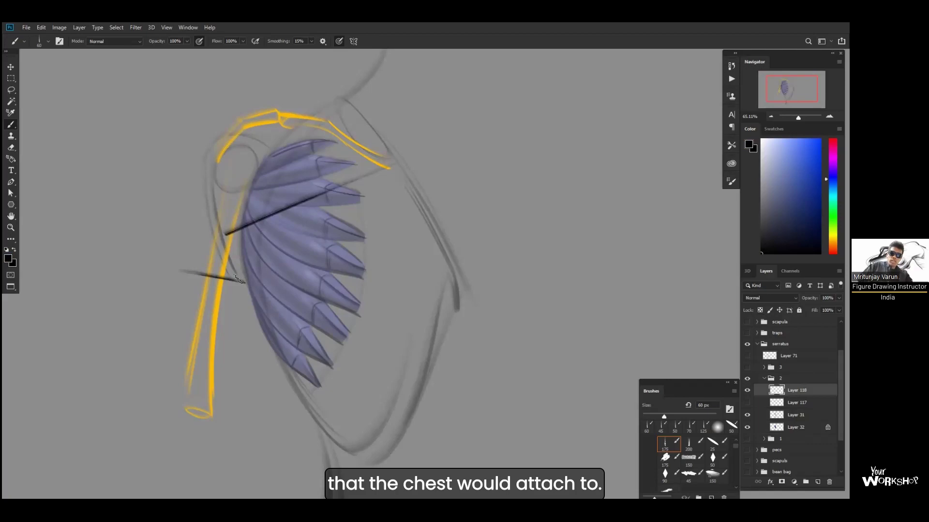
{"action": "left_click", "coordinate": [388, 166]}
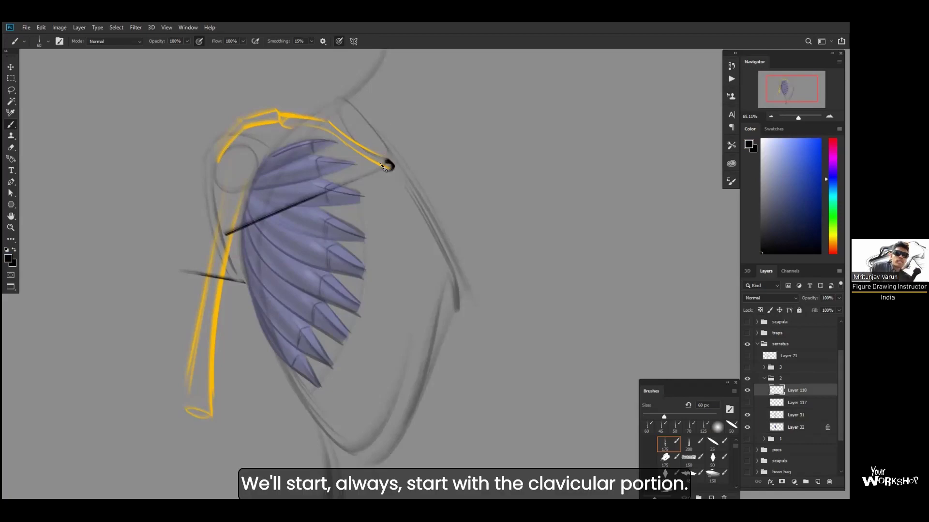
{"action": "left_click_drag", "start_coordinate": [317, 140], "coordinate": [225, 235]}
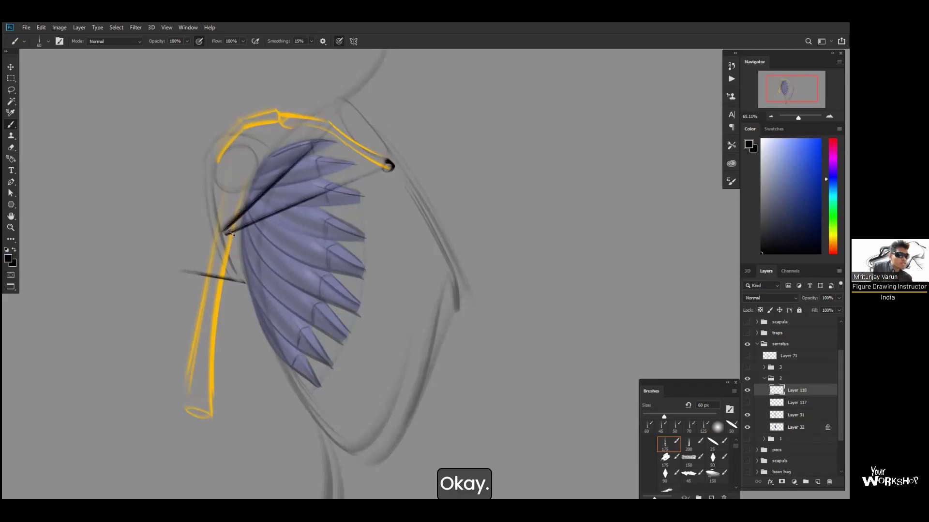
{"action": "left_click_drag", "start_coordinate": [360, 175], "coordinate": [218, 248]}
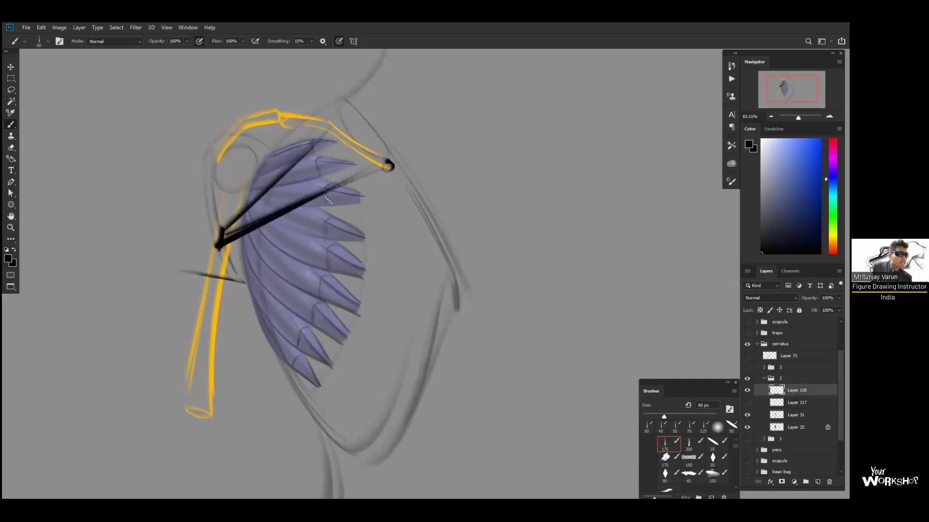
- Add short black rib marks from the serratus tips toward the sternum, extending the fifth one to the sternum
{"action": "left_click_drag", "start_coordinate": [365, 272], "coordinate": [392, 275]}
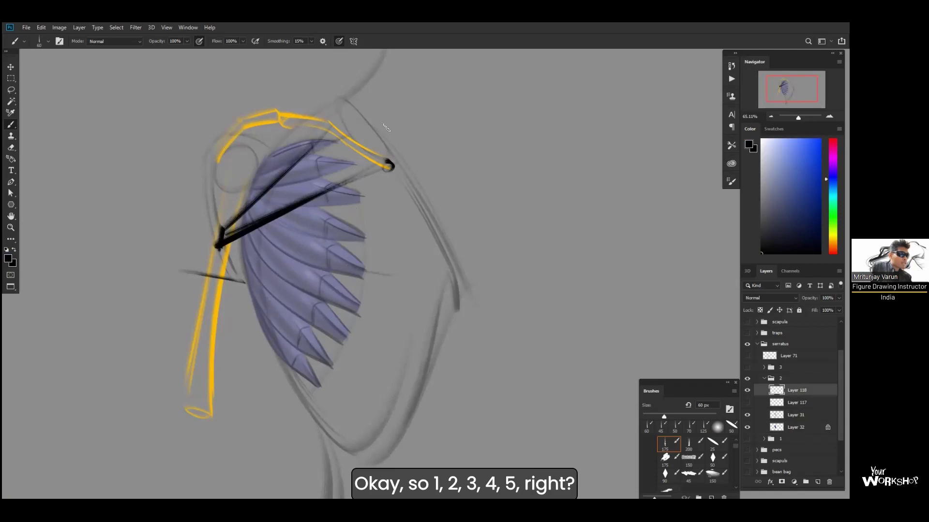
{"action": "left_click_drag", "start_coordinate": [360, 198], "coordinate": [386, 192]}
{"action": "left_click_drag", "start_coordinate": [364, 237], "coordinate": [385, 227]}
{"action": "mouse_move", "coordinate": [366, 269]}
{"action": "left_mouse_down"}
{"action": "mouse_move", "coordinate": [386, 265]}
{"action": "mouse_move", "coordinate": [419, 277]}
{"action": "left_mouse_up"}
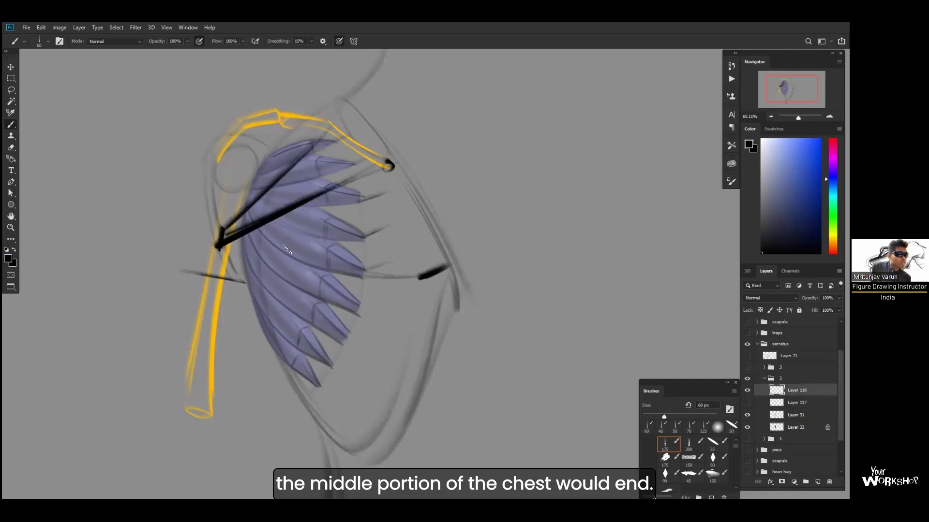
- Draw the lower edge of the chest's middle portion from the armpit to the sternum, with a small nipple oval above it
{"action": "mouse_move", "coordinate": [264, 232]}
{"action": "left_mouse_down"}
{"action": "mouse_move", "coordinate": [384, 275]}
{"action": "mouse_move", "coordinate": [367, 276]}
{"action": "left_mouse_up"}
{"action": "key", "text": "ctrl+z"}
{"action": "key", "text": "ctrl+z"}
{"action": "left_click_drag", "start_coordinate": [264, 231], "coordinate": [375, 285]}
{"action": "mouse_move", "coordinate": [257, 217]}
{"action": "left_mouse_down"}
{"action": "mouse_move", "coordinate": [373, 281]}
{"action": "mouse_move", "coordinate": [423, 277]}
{"action": "left_mouse_up"}
{"action": "mouse_move", "coordinate": [364, 279]}
{"action": "left_mouse_down"}
{"action": "mouse_move", "coordinate": [418, 279]}
{"action": "mouse_move", "coordinate": [445, 266]}
{"action": "left_mouse_up"}
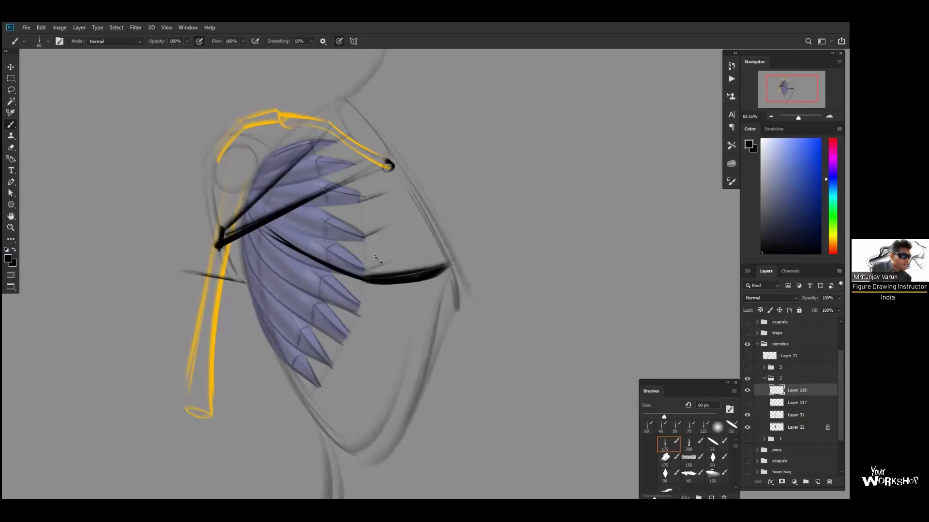
{"action": "left_click_drag", "start_coordinate": [377, 257], "coordinate": [376, 257]}
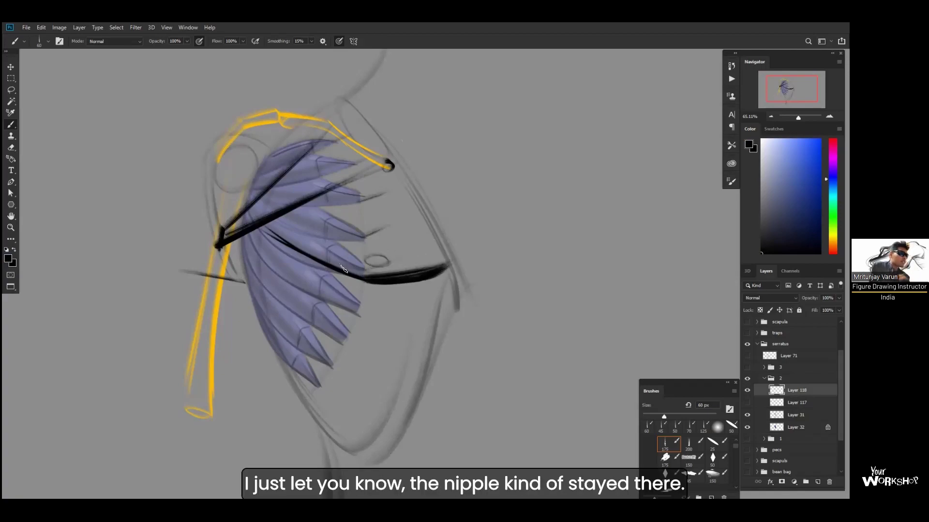
- Outline the chest muscle's triangular attachment on the upper arm bone in black
{"action": "left_click_drag", "start_coordinate": [244, 212], "coordinate": [225, 203]}
{"action": "mouse_move", "coordinate": [218, 244]}
{"action": "left_mouse_down"}
{"action": "mouse_move", "coordinate": [224, 205]}
{"action": "mouse_move", "coordinate": [218, 246]}
{"action": "left_mouse_up"}
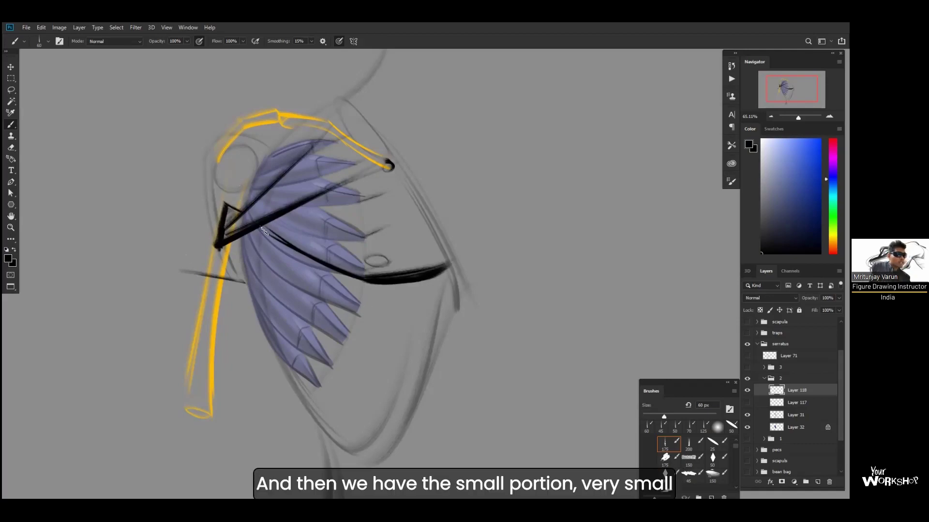
{"action": "left_click_drag", "start_coordinate": [222, 208], "coordinate": [231, 205]}
- Draw the small lowest portion of the chest muscle as a black sliver beneath the middle portion
{"action": "mouse_move", "coordinate": [265, 236]}
{"action": "left_mouse_down"}
{"action": "mouse_move", "coordinate": [352, 299]}
{"action": "mouse_move", "coordinate": [386, 299]}
{"action": "mouse_move", "coordinate": [375, 300]}
{"action": "left_mouse_up"}
{"action": "left_click_drag", "start_coordinate": [330, 282], "coordinate": [375, 300]}
{"action": "left_click_drag", "start_coordinate": [289, 256], "coordinate": [369, 296]}
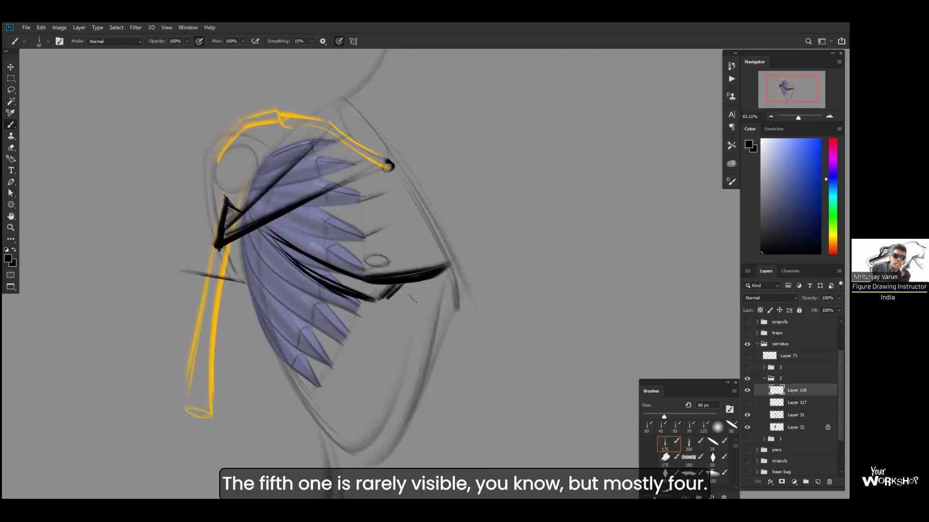
{"action": "mouse_move", "coordinate": [328, 296]}
{"action": "left_mouse_down"}
{"action": "mouse_move", "coordinate": [340, 323]}
{"action": "mouse_move", "coordinate": [321, 353]}
{"action": "left_mouse_up"}
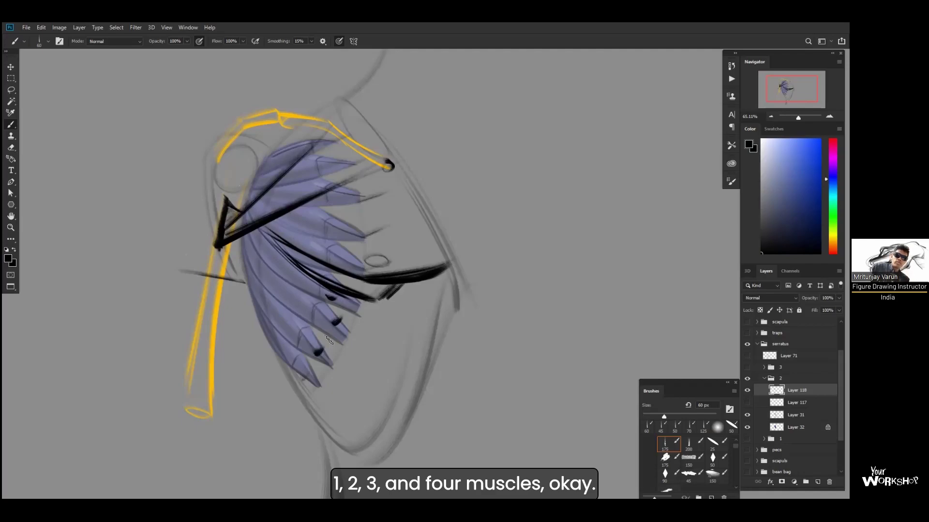
{"action": "key", "text": "ctrl+z"}
{"action": "key", "text": "ctrl+z"}
{"action": "key", "text": "ctrl+z"}
{"action": "key", "text": "ctrl+z"}
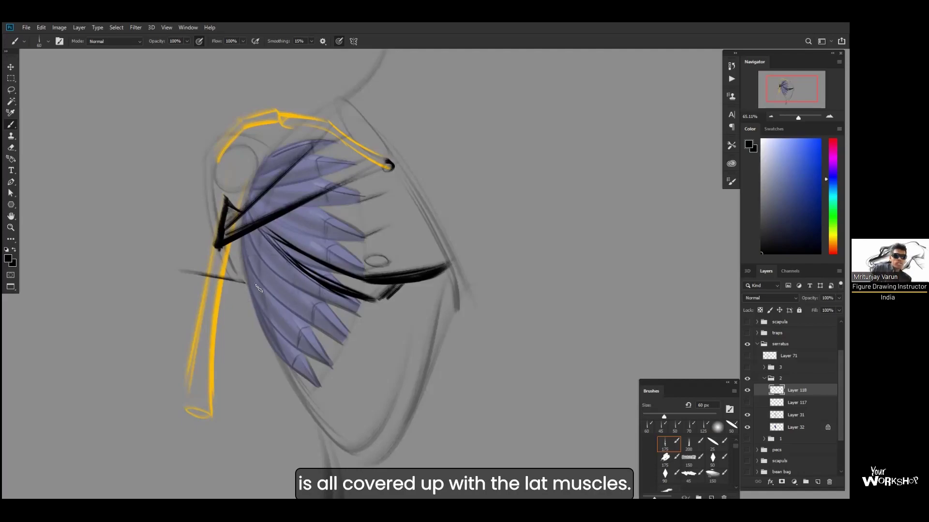
- Outline the lat muscle in black, with a front edge over the serratus and a back edge curving down to the waist
{"action": "mouse_move", "coordinate": [250, 231]}
{"action": "left_mouse_down"}
{"action": "mouse_move", "coordinate": [225, 256]}
{"action": "mouse_move", "coordinate": [239, 332]}
{"action": "mouse_move", "coordinate": [218, 363]}
{"action": "left_mouse_up"}
{"action": "left_click_drag", "start_coordinate": [267, 233], "coordinate": [237, 319]}
{"action": "key", "text": "ctrl+z"}
{"action": "left_click_drag", "start_coordinate": [272, 218], "coordinate": [279, 370]}
{"action": "left_click_drag", "start_coordinate": [273, 254], "coordinate": [286, 372]}
{"action": "mouse_move", "coordinate": [227, 256]}
{"action": "left_mouse_down"}
{"action": "mouse_move", "coordinate": [259, 375]}
{"action": "mouse_move", "coordinate": [284, 391]}
{"action": "mouse_move", "coordinate": [331, 454]}
{"action": "left_mouse_up"}
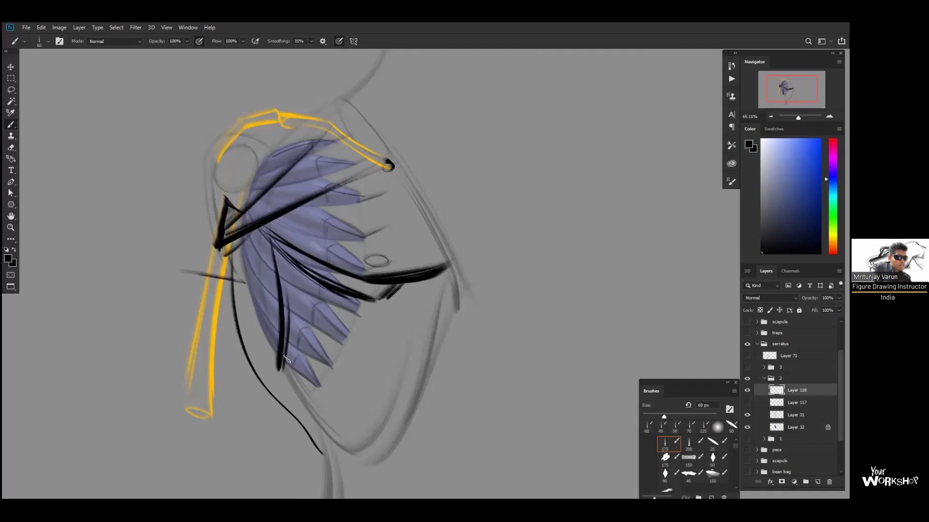
{"action": "left_click_drag", "start_coordinate": [285, 364], "coordinate": [305, 415]}
- Add short contour strokes across the serratus fingers between the lat's front edge and the lower chest
{"action": "left_click_drag", "start_coordinate": [281, 278], "coordinate": [298, 268]}
{"action": "left_click_drag", "start_coordinate": [283, 294], "coordinate": [307, 273]}
{"action": "left_click_drag", "start_coordinate": [279, 311], "coordinate": [317, 284]}
{"action": "left_click_drag", "start_coordinate": [291, 320], "coordinate": [318, 295]}
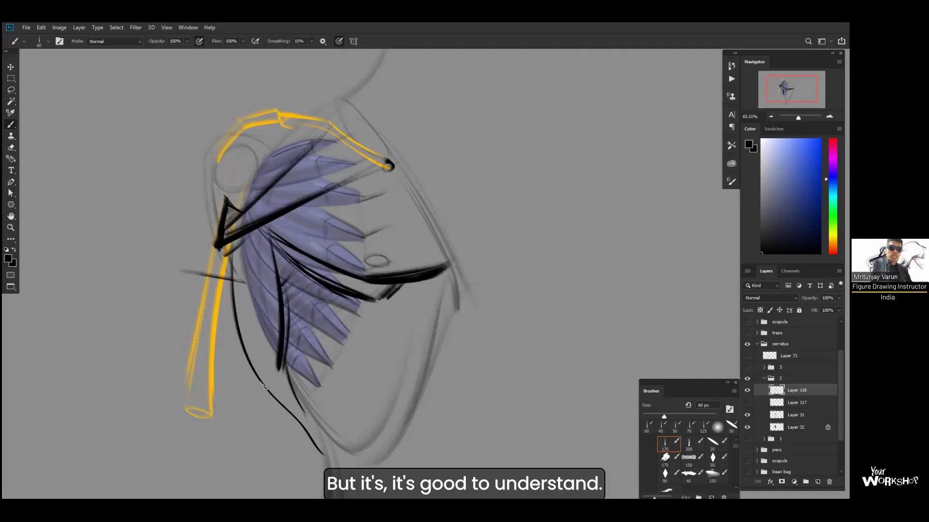
- Hide the chest, lat and collarbone sketch layer to leave only the side-view serratus drawing
{"action": "key", "text": "z"}
{"action": "left_click_drag", "start_coordinate": [442, 331], "coordinate": [498, 348]}
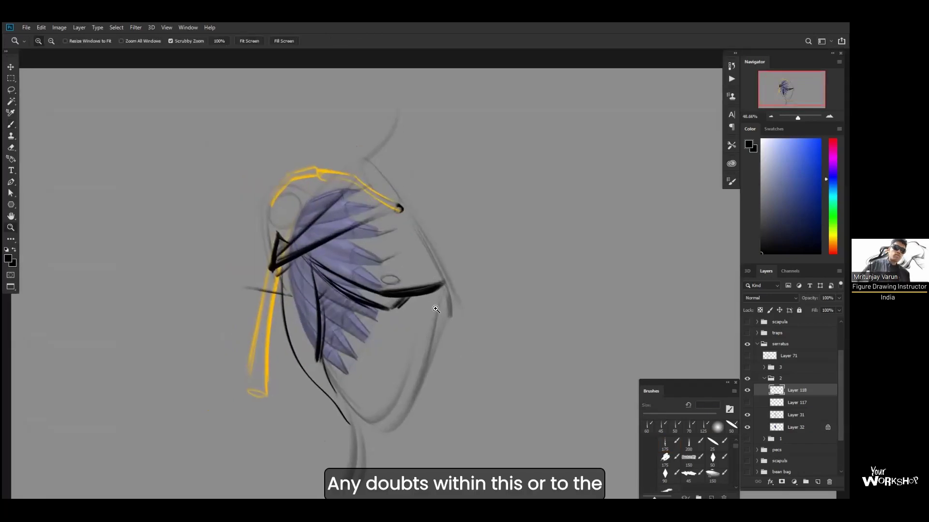
{"action": "left_click_drag", "start_coordinate": [431, 317], "coordinate": [450, 301]}
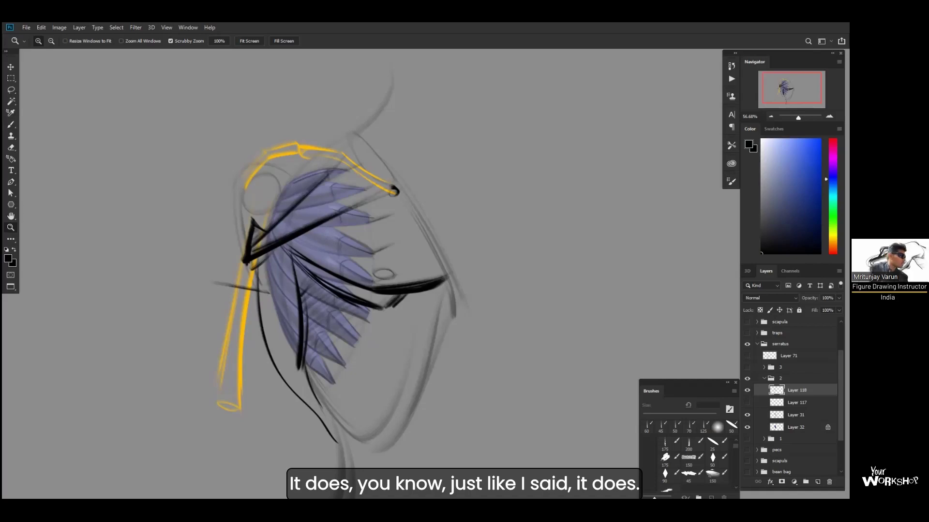
{"action": "left_click", "coordinate": [747, 390]}
{"action": "left_click", "coordinate": [747, 415]}
{"action": "left_click", "coordinate": [747, 415]}
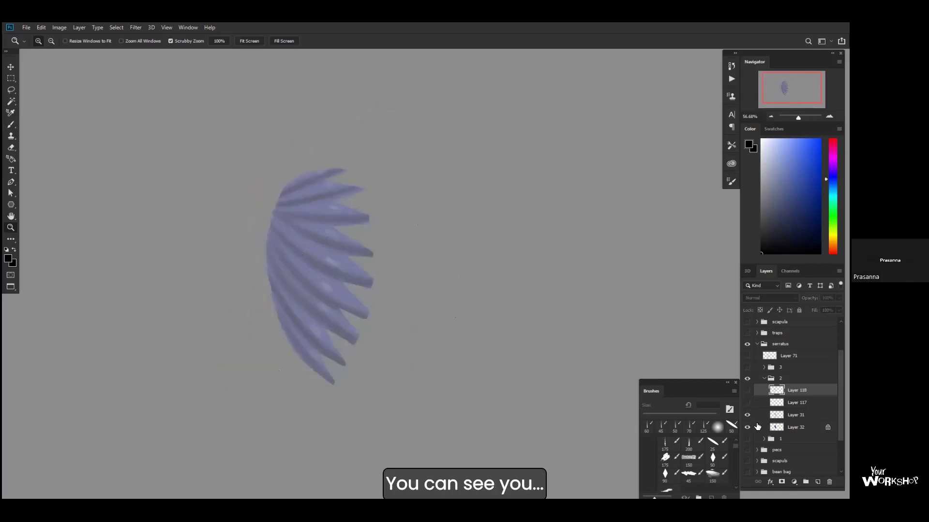
{"action": "left_click", "coordinate": [788, 415]}
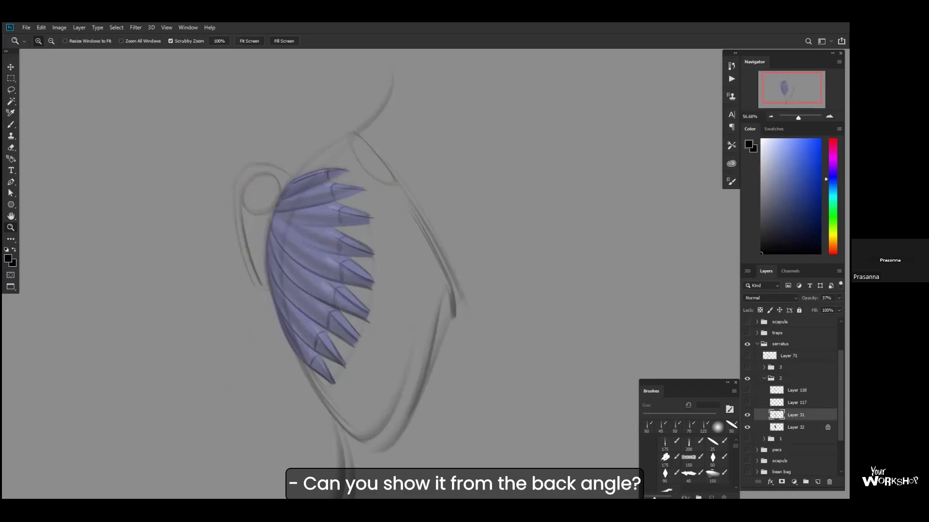
{"action": "key", "text": "ctrl+z"}
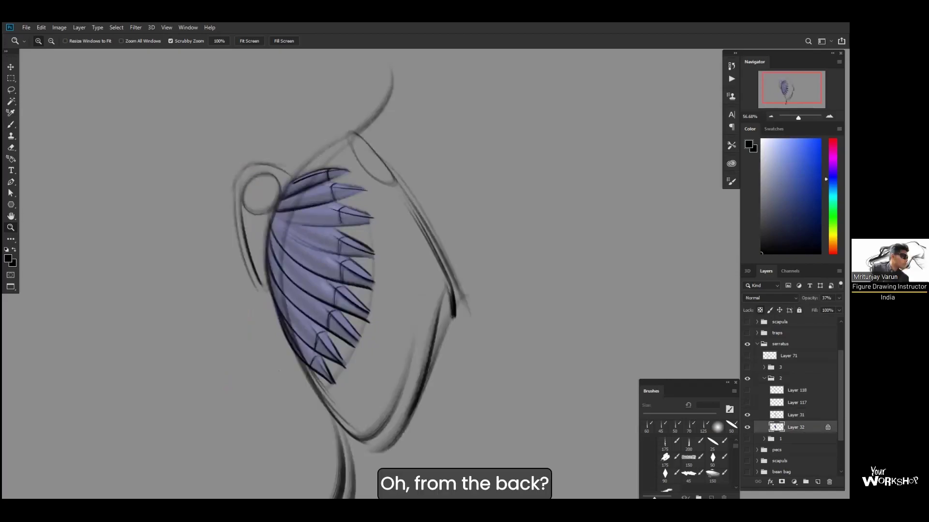
{"action": "key", "text": "0"}
- Collapse and hide layer group 2, and show group 3 with the back view of the torso
{"action": "left_click", "coordinate": [784, 378]}
{"action": "left_click", "coordinate": [763, 378]}
{"action": "left_click", "coordinate": [747, 378]}
{"action": "left_click", "coordinate": [747, 368]}
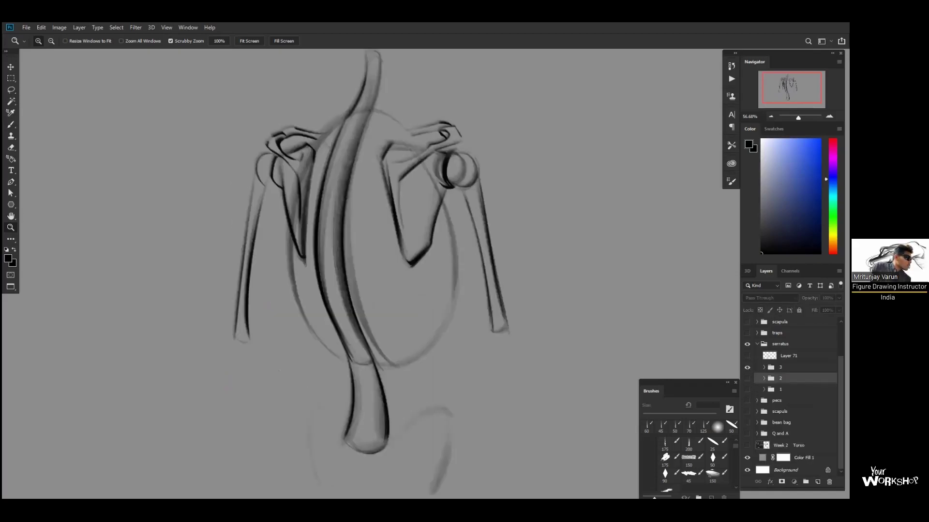
- Add a new layer between Layer 34 and Layer 33 in group 3, and set the brush color to yellow
{"action": "left_click", "coordinate": [764, 368]}
{"action": "left_click", "coordinate": [780, 368]}
{"action": "left_click", "coordinate": [796, 379]}
{"action": "left_click", "coordinate": [820, 140]}
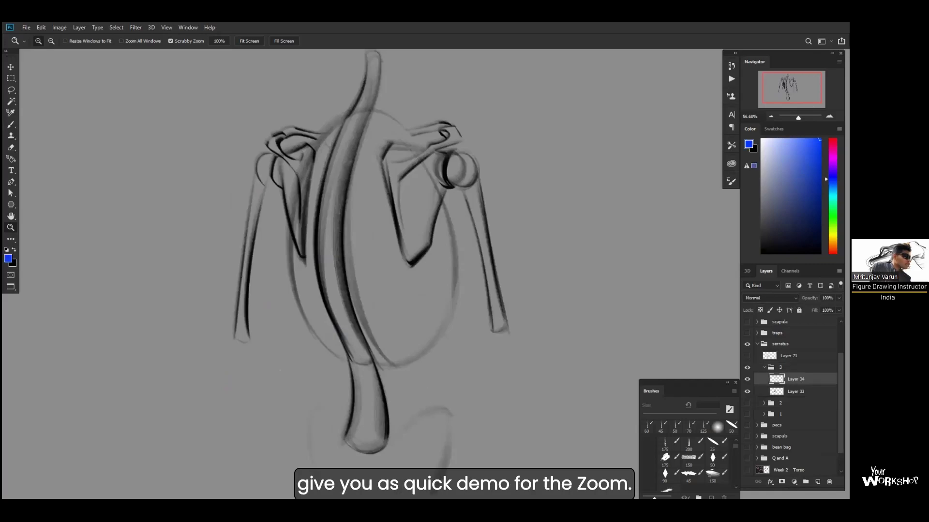
{"action": "left_click_drag", "start_coordinate": [485, 120], "coordinate": [515, 121]}
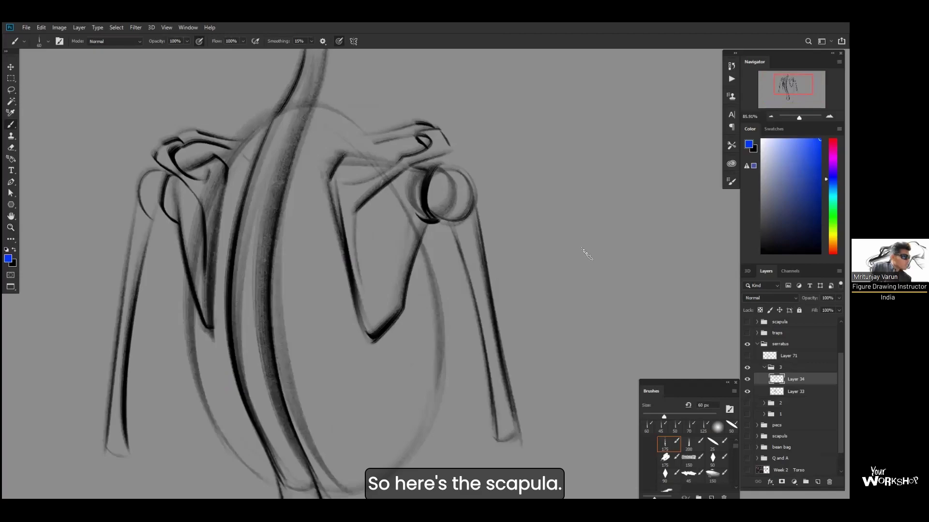
{"action": "left_click", "coordinate": [748, 393]}
{"action": "left_click", "coordinate": [747, 392]}
{"action": "left_click", "coordinate": [747, 392]}
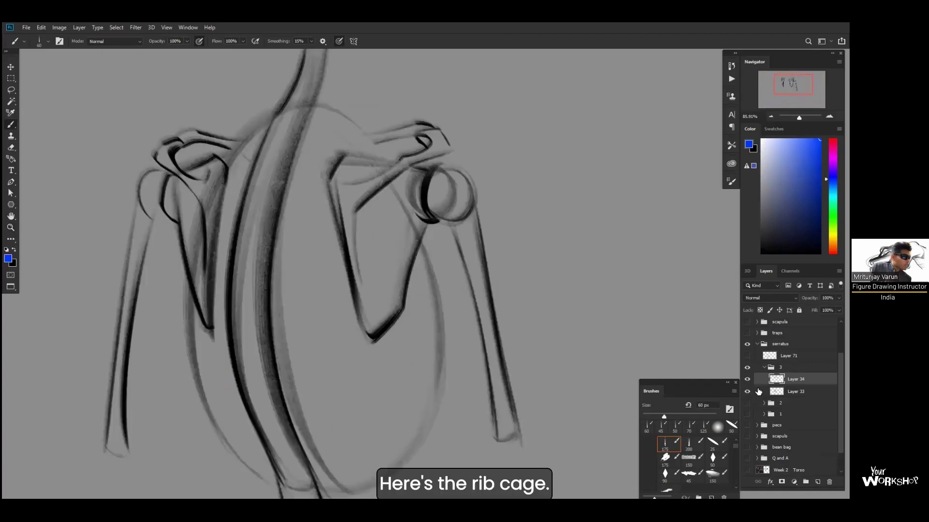
{"action": "left_click", "coordinate": [759, 392]}
{"action": "key", "text": "ctrl+shift+alt+n"}
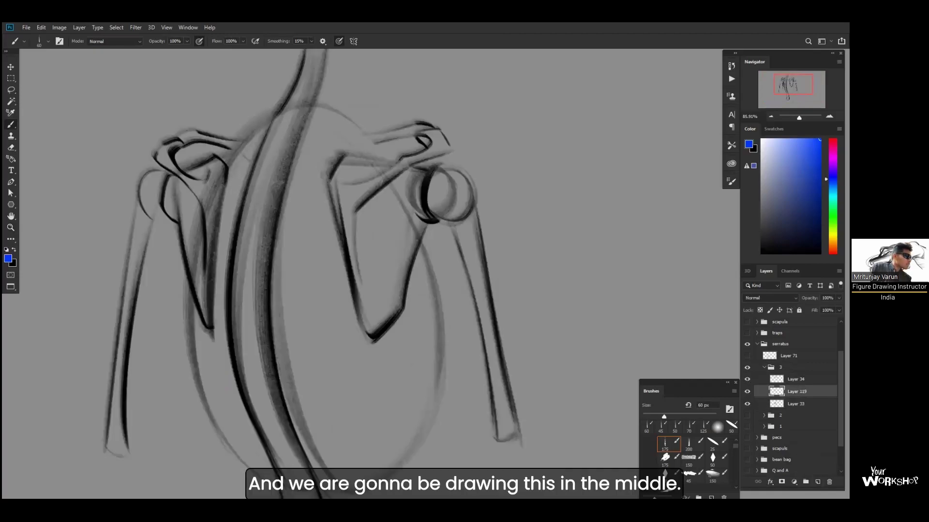
{"action": "left_click", "coordinate": [832, 237]}
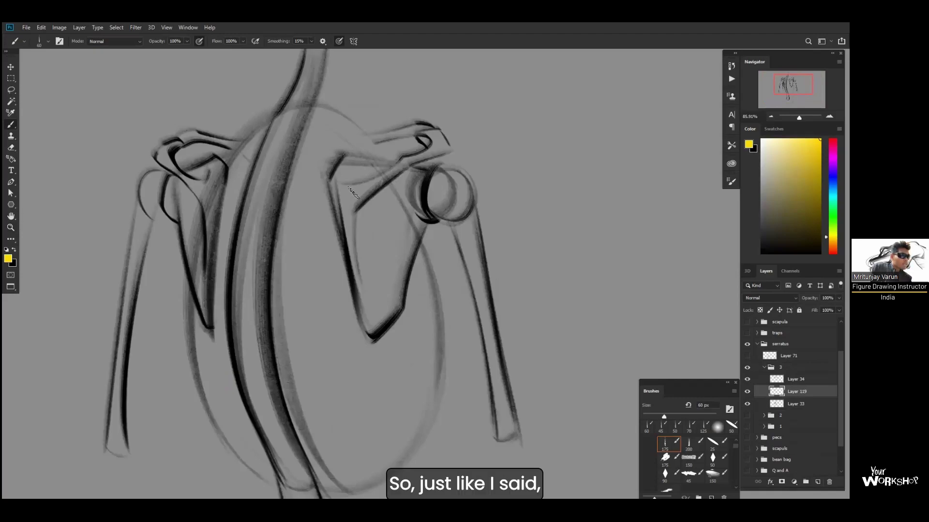
- Try to sketch yellow serratus fingers fanning from the scapula's inner edge to the outer side of the rib cage
{"action": "mouse_move", "coordinate": [370, 182]}
{"action": "left_mouse_down"}
{"action": "mouse_move", "coordinate": [388, 155]}
{"action": "mouse_move", "coordinate": [373, 144]}
{"action": "mouse_move", "coordinate": [354, 182]}
{"action": "mouse_move", "coordinate": [364, 188]}
{"action": "mouse_move", "coordinate": [351, 186]}
{"action": "mouse_move", "coordinate": [392, 176]}
{"action": "mouse_move", "coordinate": [378, 196]}
{"action": "mouse_move", "coordinate": [420, 222]}
{"action": "left_mouse_up"}
{"action": "mouse_move", "coordinate": [358, 218]}
{"action": "left_mouse_down"}
{"action": "mouse_move", "coordinate": [415, 219]}
{"action": "mouse_move", "coordinate": [433, 271]}
{"action": "left_mouse_up"}
{"action": "mouse_move", "coordinate": [363, 234]}
{"action": "left_mouse_down"}
{"action": "mouse_move", "coordinate": [422, 261]}
{"action": "mouse_move", "coordinate": [438, 296]}
{"action": "left_mouse_up"}
{"action": "left_click_drag", "start_coordinate": [362, 256], "coordinate": [442, 316]}
{"action": "key", "text": "ctrl+z"}
{"action": "left_click_drag", "start_coordinate": [363, 253], "coordinate": [443, 312]}
{"action": "mouse_move", "coordinate": [424, 264]}
{"action": "left_mouse_down"}
{"action": "mouse_move", "coordinate": [448, 316]}
{"action": "mouse_move", "coordinate": [429, 302]}
{"action": "mouse_move", "coordinate": [445, 342]}
{"action": "left_mouse_up"}
{"action": "mouse_move", "coordinate": [380, 278]}
{"action": "left_mouse_down"}
{"action": "mouse_move", "coordinate": [443, 358]}
{"action": "mouse_move", "coordinate": [435, 411]}
{"action": "left_mouse_up"}
{"action": "key", "text": "ctrl+z"}
{"action": "mouse_move", "coordinate": [378, 296]}
{"action": "left_mouse_down"}
{"action": "mouse_move", "coordinate": [431, 399]}
{"action": "mouse_move", "coordinate": [438, 334]}
{"action": "mouse_move", "coordinate": [435, 400]}
{"action": "left_mouse_up"}
- Try to round off the yellow finger tips along the outer edge of the rib cage up to the shoulder
{"action": "left_click_drag", "start_coordinate": [438, 311], "coordinate": [443, 353]}
{"action": "left_click_drag", "start_coordinate": [434, 274], "coordinate": [441, 310]}
{"action": "left_click_drag", "start_coordinate": [416, 227], "coordinate": [435, 259]}
{"action": "key", "text": "ctrl+z"}
{"action": "left_click_drag", "start_coordinate": [393, 196], "coordinate": [419, 217]}
{"action": "left_click_drag", "start_coordinate": [386, 173], "coordinate": [403, 198]}
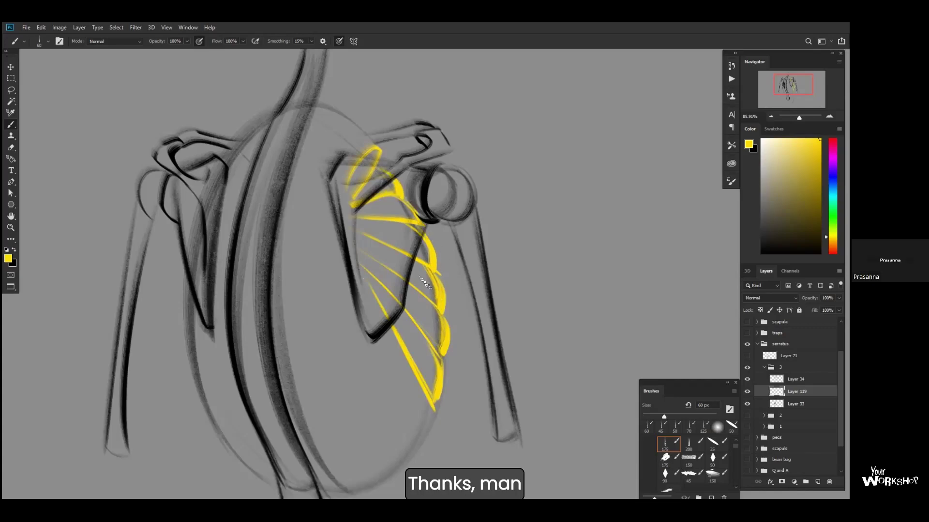
- Try to add more yellow serratus fingers from the scapula's lower tip down to the lower ribs
{"action": "left_click_drag", "start_coordinate": [380, 341], "coordinate": [423, 438]}
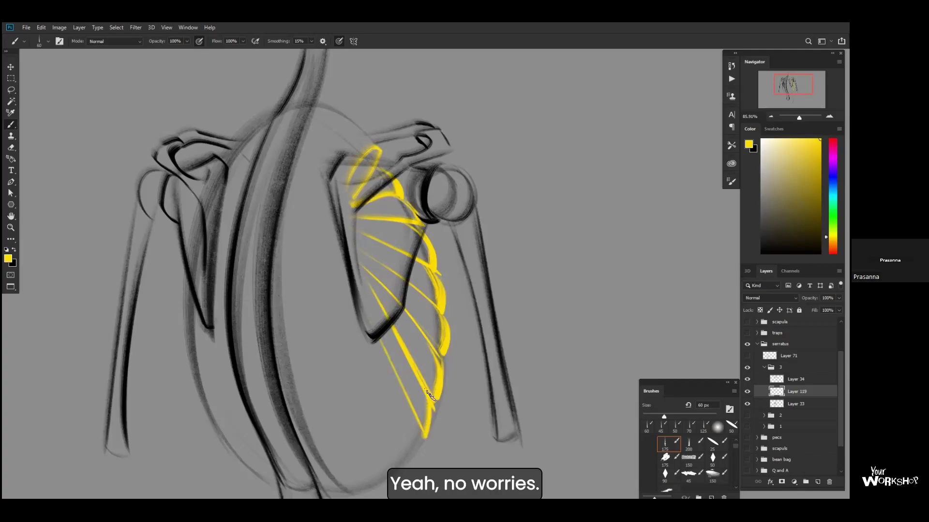
{"action": "left_click_drag", "start_coordinate": [430, 399], "coordinate": [423, 438]}
{"action": "left_click_drag", "start_coordinate": [382, 345], "coordinate": [415, 430]}
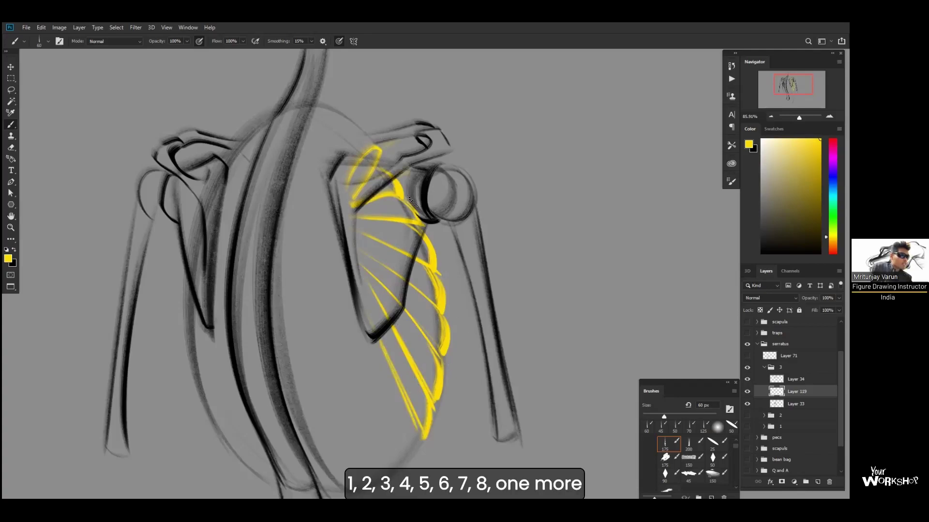
{"action": "left_click_drag", "start_coordinate": [428, 325], "coordinate": [439, 321]}
{"action": "left_click_drag", "start_coordinate": [421, 362], "coordinate": [438, 354]}
{"action": "mouse_move", "coordinate": [415, 400]}
{"action": "left_mouse_down"}
{"action": "mouse_move", "coordinate": [431, 396]}
{"action": "mouse_move", "coordinate": [417, 455]}
{"action": "left_mouse_up"}
{"action": "left_click_drag", "start_coordinate": [383, 367], "coordinate": [414, 455]}
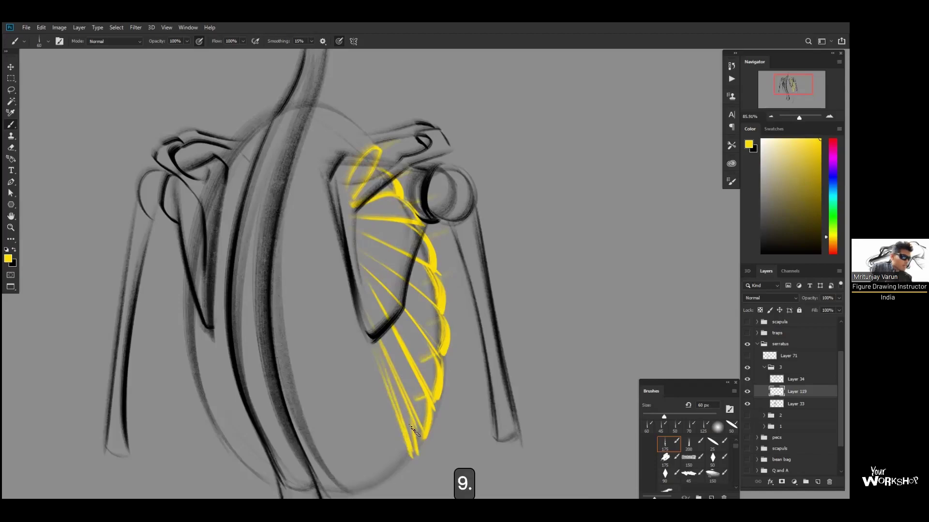
- Undo the last lower finger strokes and erase the yellow serratus sketch with a large soft eraser
{"action": "key", "text": "ctrl+z"}
{"action": "key", "text": "ctrl+z"}
{"action": "key", "text": "e"}
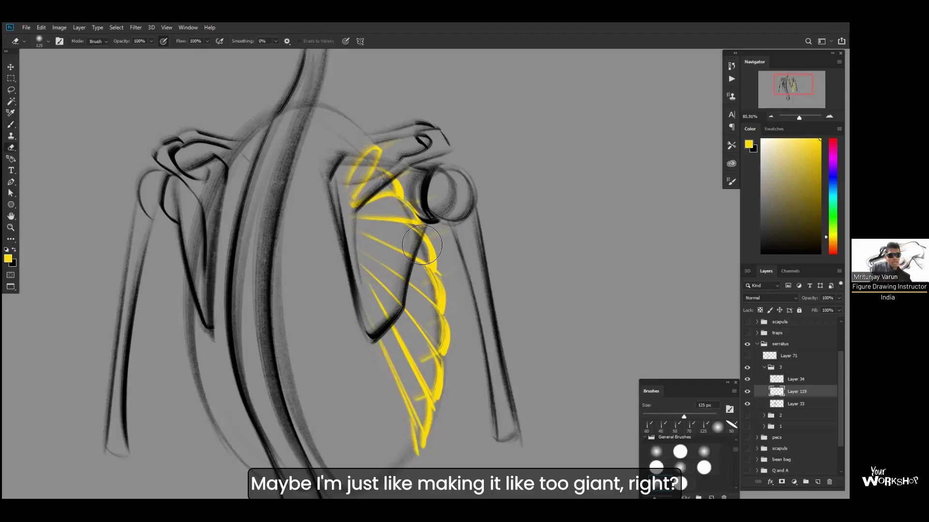
{"action": "mouse_move", "coordinate": [413, 261]}
{"action": "left_mouse_down"}
{"action": "mouse_move", "coordinate": [416, 397]}
{"action": "mouse_move", "coordinate": [397, 203]}
{"action": "left_mouse_up"}
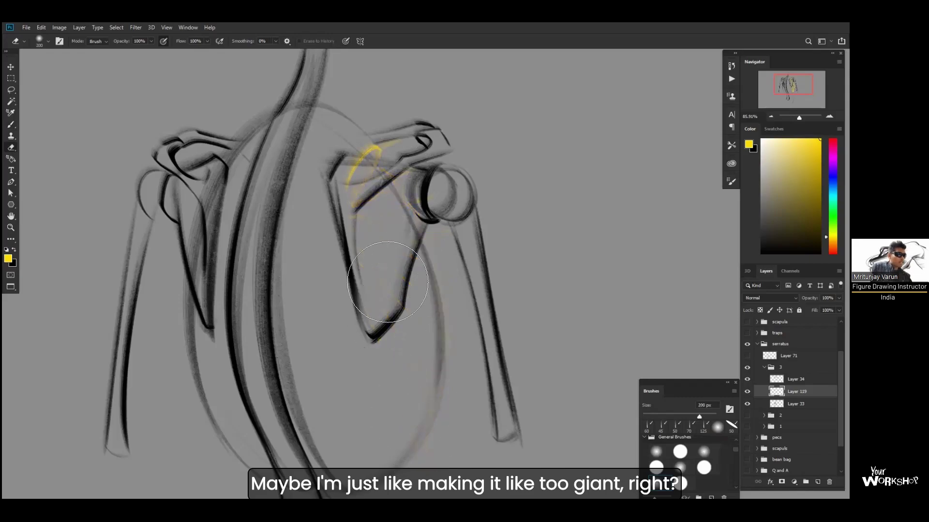
- Redraw the yellow serratus with narrower fingers fanning from under the scapula to the rib cage's outer edge
{"action": "key", "text": "b"}
{"action": "left_click_drag", "start_coordinate": [391, 333], "coordinate": [439, 395]}
{"action": "key", "text": "ctrl+z"}
{"action": "left_click_drag", "start_coordinate": [386, 334], "coordinate": [426, 416]}
{"action": "mouse_move", "coordinate": [382, 155]}
{"action": "left_mouse_down"}
{"action": "mouse_move", "coordinate": [355, 166]}
{"action": "mouse_move", "coordinate": [375, 146]}
{"action": "mouse_move", "coordinate": [362, 167]}
{"action": "mouse_move", "coordinate": [392, 167]}
{"action": "mouse_move", "coordinate": [356, 194]}
{"action": "mouse_move", "coordinate": [392, 186]}
{"action": "mouse_move", "coordinate": [411, 204]}
{"action": "mouse_move", "coordinate": [355, 209]}
{"action": "mouse_move", "coordinate": [411, 233]}
{"action": "mouse_move", "coordinate": [443, 303]}
{"action": "left_mouse_up"}
{"action": "mouse_move", "coordinate": [358, 249]}
{"action": "left_mouse_down"}
{"action": "mouse_move", "coordinate": [440, 308]}
{"action": "mouse_move", "coordinate": [441, 358]}
{"action": "left_mouse_up"}
{"action": "mouse_move", "coordinate": [375, 271]}
{"action": "left_mouse_down"}
{"action": "mouse_move", "coordinate": [449, 364]}
{"action": "mouse_move", "coordinate": [431, 416]}
{"action": "left_mouse_up"}
{"action": "mouse_move", "coordinate": [385, 337]}
{"action": "left_mouse_down"}
{"action": "mouse_move", "coordinate": [431, 419]}
{"action": "mouse_move", "coordinate": [420, 434]}
{"action": "left_mouse_up"}
- Toggle the scapula layer off and on to examine how the serratus sits between the scapula and rib cage
{"action": "key", "text": "ctrl+space"}
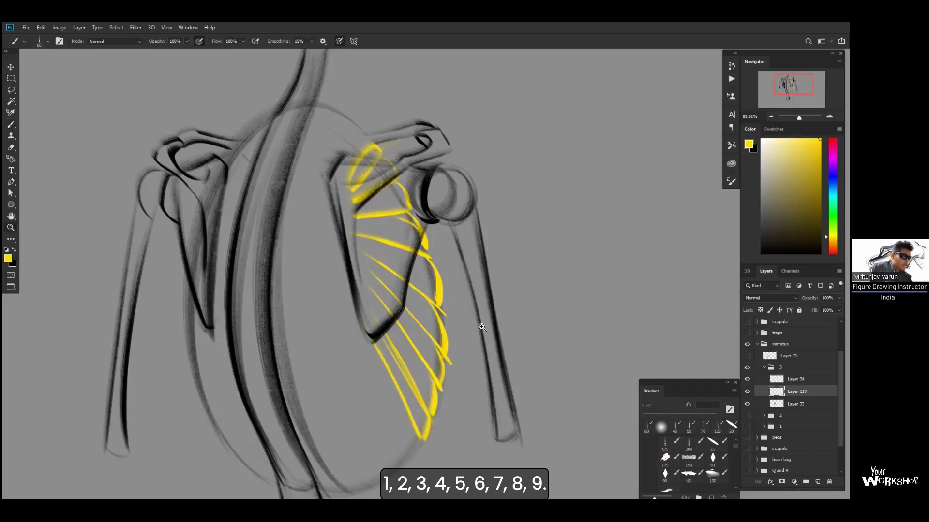
{"action": "left_click_drag", "start_coordinate": [482, 327], "coordinate": [435, 328]}
{"action": "left_click_drag", "start_coordinate": [541, 313], "coordinate": [507, 287]}
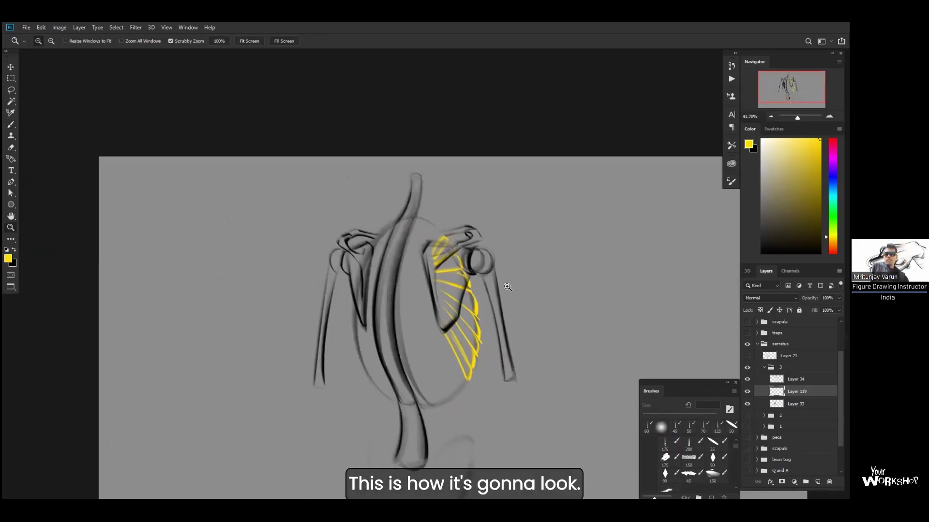
{"action": "scroll", "coordinate": [485, 298], "scroll_direction": "up", "scroll_amount": 5}
{"action": "key", "text": "b"}
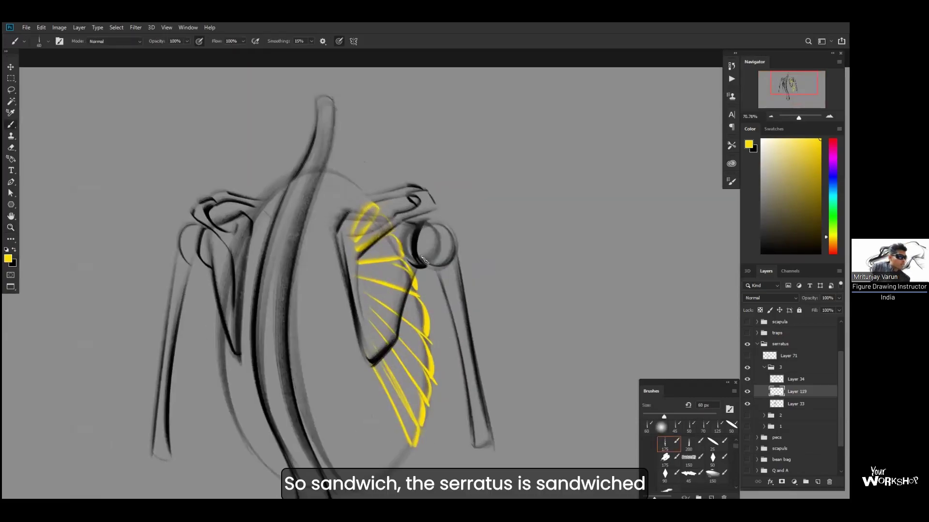
{"action": "left_click", "coordinate": [747, 380]}
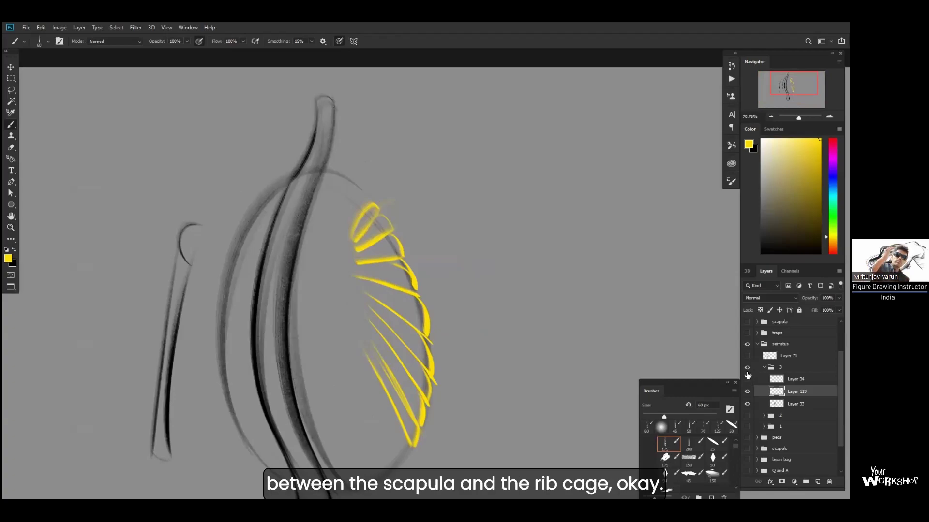
{"action": "left_click", "coordinate": [747, 379]}
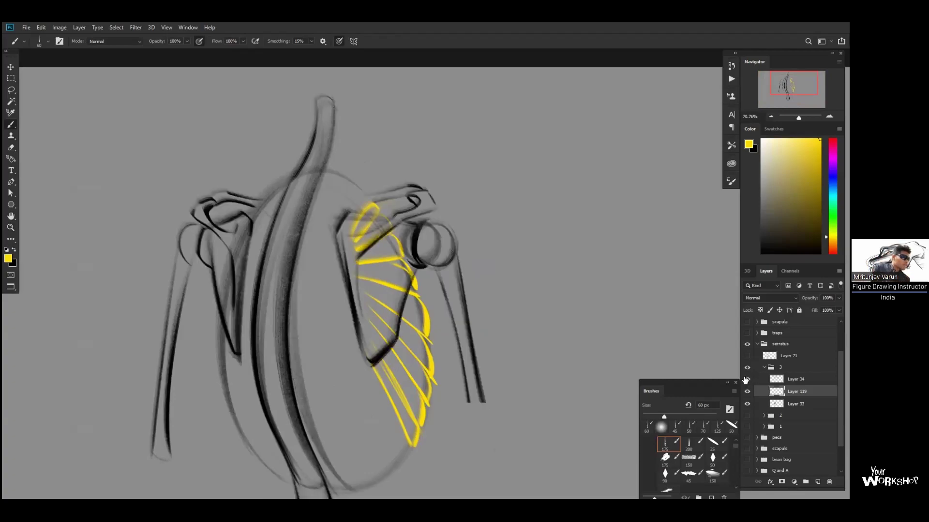
{"action": "left_click", "coordinate": [747, 379]}
{"action": "left_click", "coordinate": [747, 379]}
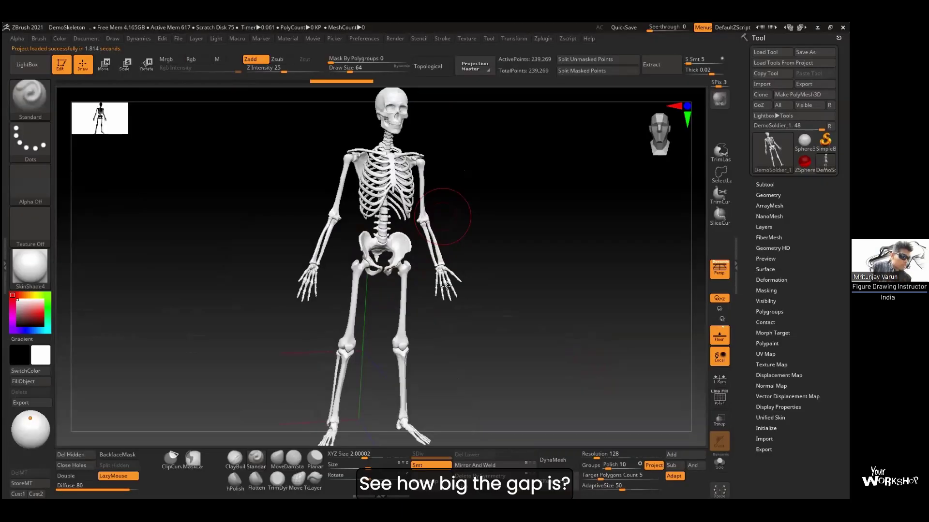
- Switch to the ZBrush skeleton and annotate the upper back in red with curved muscle bands, circled points and strokes fanning out below
{"action": "mouse_move", "coordinate": [408, 315]}
{"action": "left_mouse_down"}
{"action": "mouse_move", "coordinate": [416, 348]}
{"action": "mouse_move", "coordinate": [501, 293]}
{"action": "mouse_move", "coordinate": [519, 331]}
{"action": "mouse_move", "coordinate": [408, 203]}
{"action": "mouse_move", "coordinate": [471, 279]}
{"action": "mouse_move", "coordinate": [455, 287]}
{"action": "left_mouse_up"}
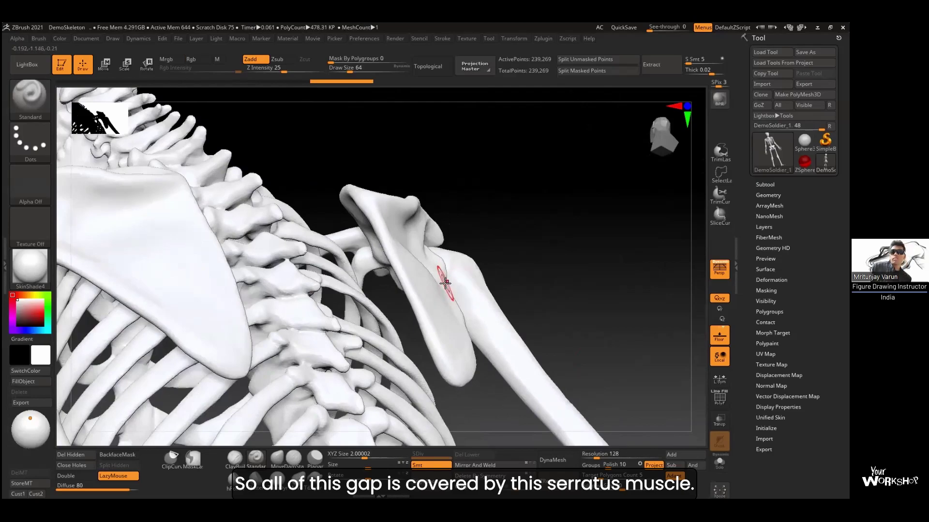
{"action": "left_click_drag", "start_coordinate": [444, 283], "coordinate": [457, 304]}
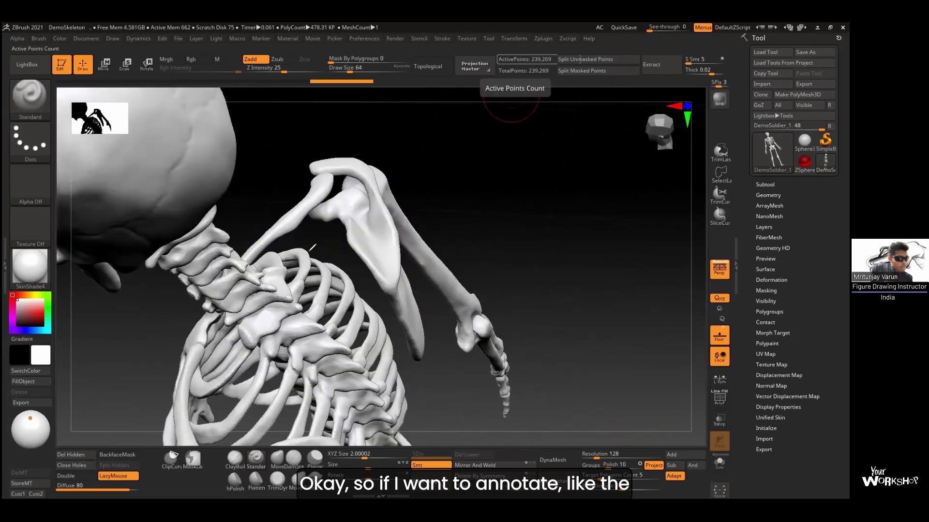
{"action": "left_click_drag", "start_coordinate": [302, 247], "coordinate": [342, 285]}
{"action": "left_click_drag", "start_coordinate": [280, 246], "coordinate": [334, 306]}
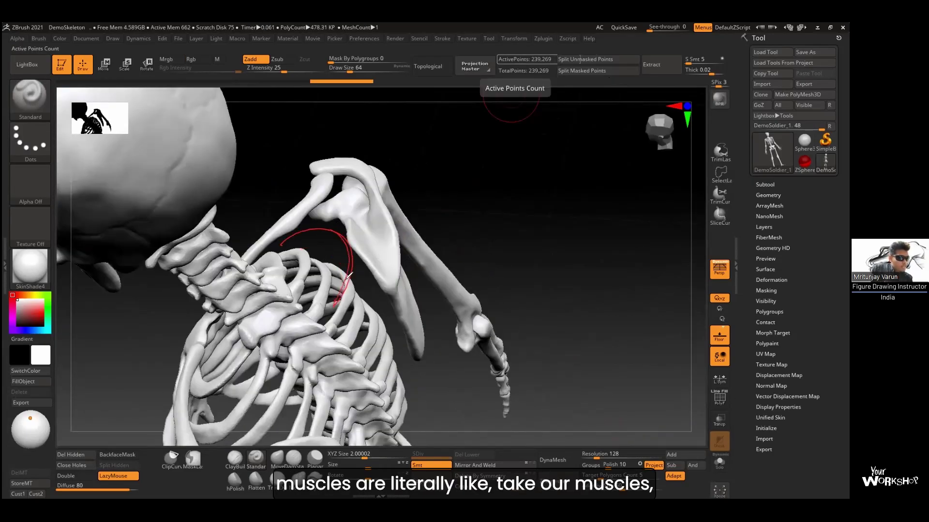
{"action": "mouse_move", "coordinate": [271, 251]}
{"action": "left_mouse_down"}
{"action": "mouse_move", "coordinate": [357, 269]}
{"action": "mouse_move", "coordinate": [320, 318]}
{"action": "left_mouse_up"}
{"action": "mouse_move", "coordinate": [348, 250]}
{"action": "left_mouse_down"}
{"action": "mouse_move", "coordinate": [339, 334]}
{"action": "mouse_move", "coordinate": [365, 279]}
{"action": "left_mouse_up"}
{"action": "left_click_drag", "start_coordinate": [372, 372], "coordinate": [379, 292]}
{"action": "left_click_drag", "start_coordinate": [374, 375], "coordinate": [381, 293]}
{"action": "left_click_drag", "start_coordinate": [312, 303], "coordinate": [365, 334]}
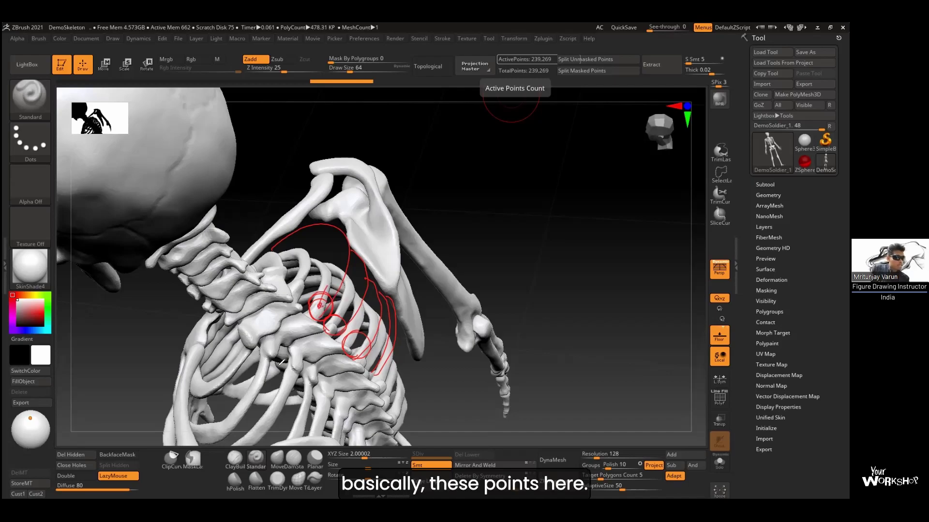
{"action": "mouse_move", "coordinate": [290, 379]}
{"action": "left_mouse_down"}
{"action": "mouse_move", "coordinate": [298, 390]}
{"action": "mouse_move", "coordinate": [286, 383]}
{"action": "mouse_move", "coordinate": [240, 442]}
{"action": "left_mouse_up"}
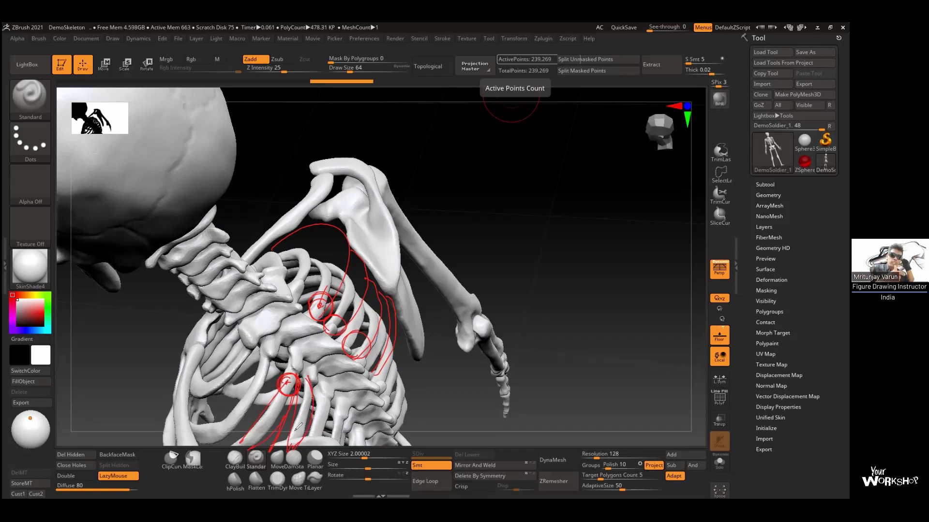
- Sketch a separate red diagram of thick serratus fingers fanning outward in the empty space beside the skeleton
{"action": "left_click_drag", "start_coordinate": [435, 128], "coordinate": [544, 214]}
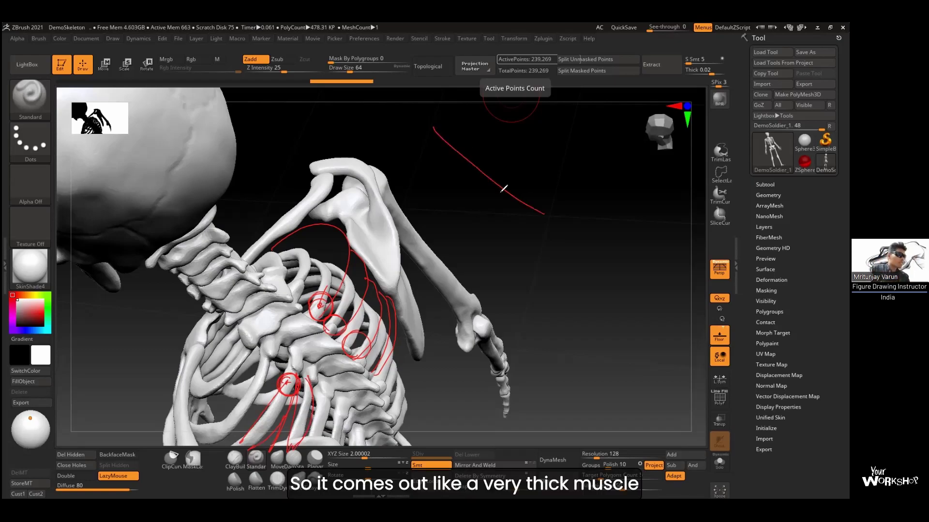
{"action": "key", "text": "ctrl+z"}
{"action": "left_click_drag", "start_coordinate": [465, 134], "coordinate": [551, 209]}
{"action": "left_click_drag", "start_coordinate": [473, 119], "coordinate": [575, 261]}
{"action": "left_click_drag", "start_coordinate": [463, 164], "coordinate": [607, 253]}
{"action": "left_click_drag", "start_coordinate": [505, 204], "coordinate": [610, 252]}
{"action": "left_click_drag", "start_coordinate": [545, 270], "coordinate": [557, 310]}
{"action": "left_click_drag", "start_coordinate": [441, 146], "coordinate": [558, 309]}
{"action": "left_click_drag", "start_coordinate": [550, 271], "coordinate": [559, 307]}
{"action": "left_click_drag", "start_coordinate": [491, 296], "coordinate": [520, 355]}
{"action": "left_click_drag", "start_coordinate": [438, 177], "coordinate": [520, 361]}
- Draw the scapula outline with its round shoulder socket in yellow over the inner end of the red muscle diagram
{"action": "left_click_drag", "start_coordinate": [486, 125], "coordinate": [406, 266]}
{"action": "mouse_move", "coordinate": [479, 147]}
{"action": "left_mouse_down"}
{"action": "mouse_move", "coordinate": [425, 127]}
{"action": "mouse_move", "coordinate": [408, 254]}
{"action": "left_mouse_up"}
{"action": "mouse_move", "coordinate": [487, 143]}
{"action": "left_mouse_down"}
{"action": "mouse_move", "coordinate": [458, 147]}
{"action": "mouse_move", "coordinate": [487, 147]}
{"action": "left_mouse_up"}
{"action": "mouse_move", "coordinate": [477, 145]}
{"action": "left_mouse_down"}
{"action": "mouse_move", "coordinate": [475, 106]}
{"action": "mouse_move", "coordinate": [411, 238]}
{"action": "mouse_move", "coordinate": [413, 266]}
{"action": "left_mouse_up"}
{"action": "mouse_move", "coordinate": [470, 163]}
{"action": "left_mouse_down"}
{"action": "mouse_move", "coordinate": [417, 262]}
{"action": "mouse_move", "coordinate": [456, 144]}
{"action": "left_mouse_up"}
{"action": "left_click_drag", "start_coordinate": [415, 242], "coordinate": [457, 151]}
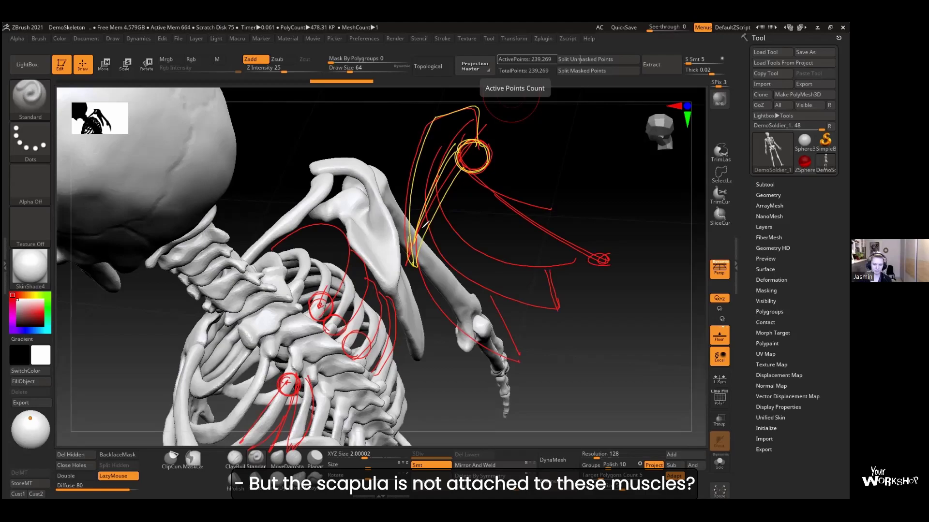